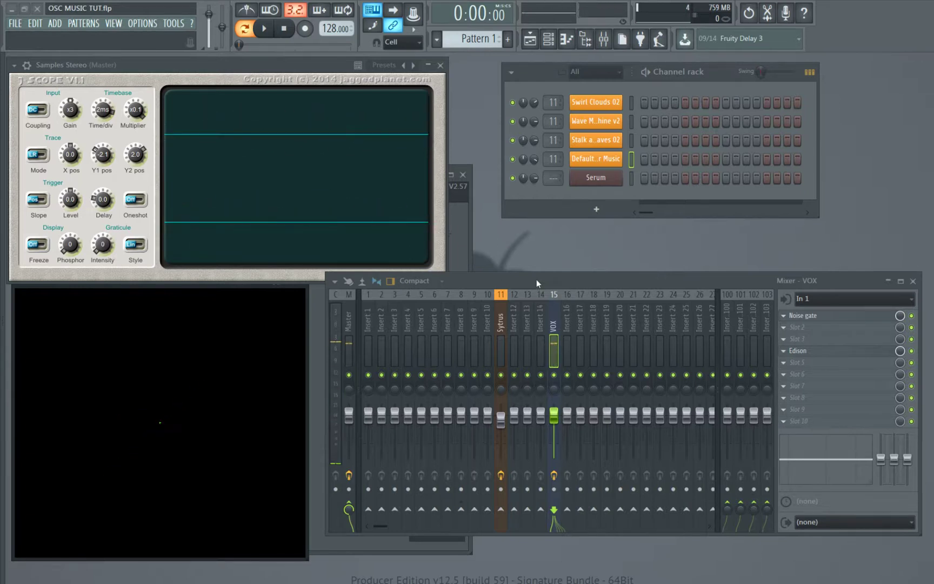
Step: Rearrange the mixer and channel rack windows, then open the Swirl Clouds 02 Sytrus channel and move its window clear
drag(537, 279, 531, 280)
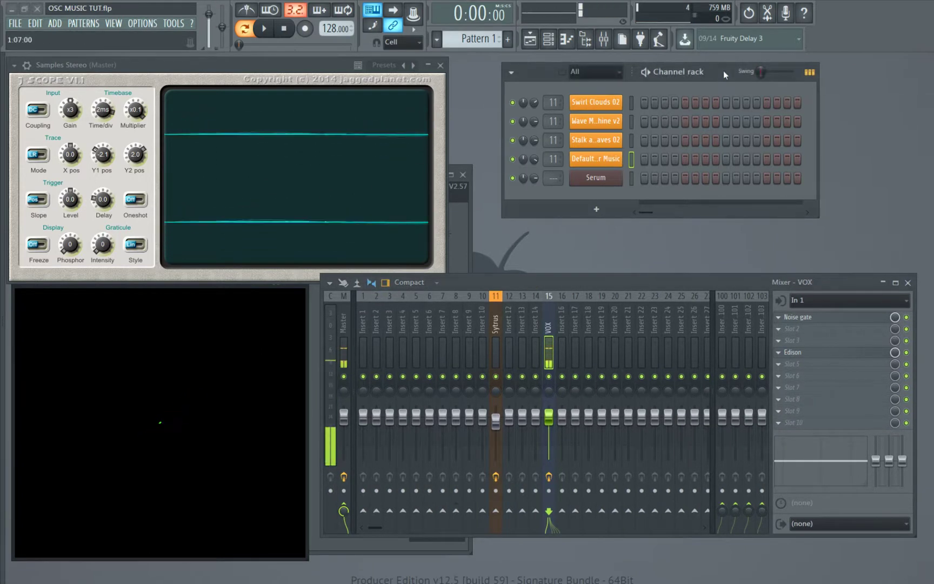
click(631, 102)
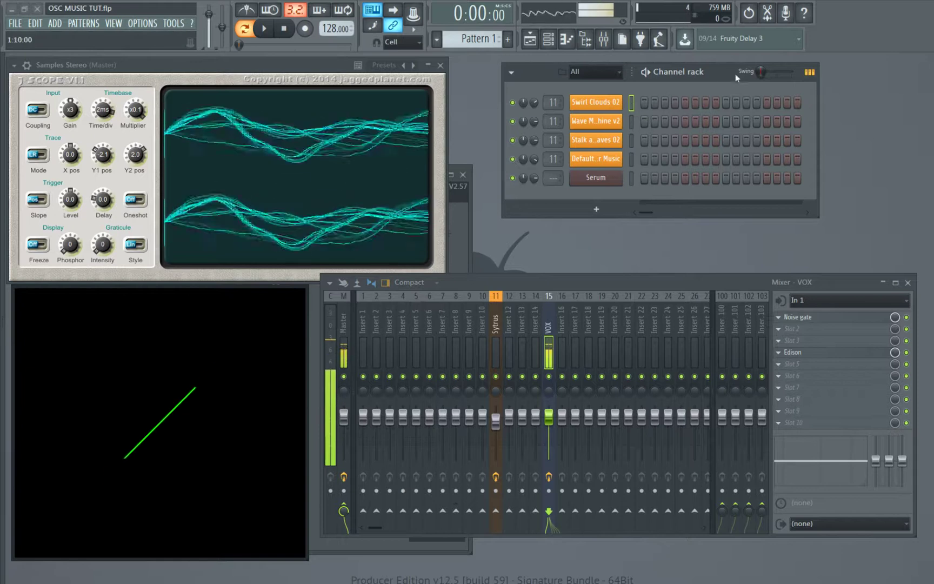
drag(730, 73, 753, 78)
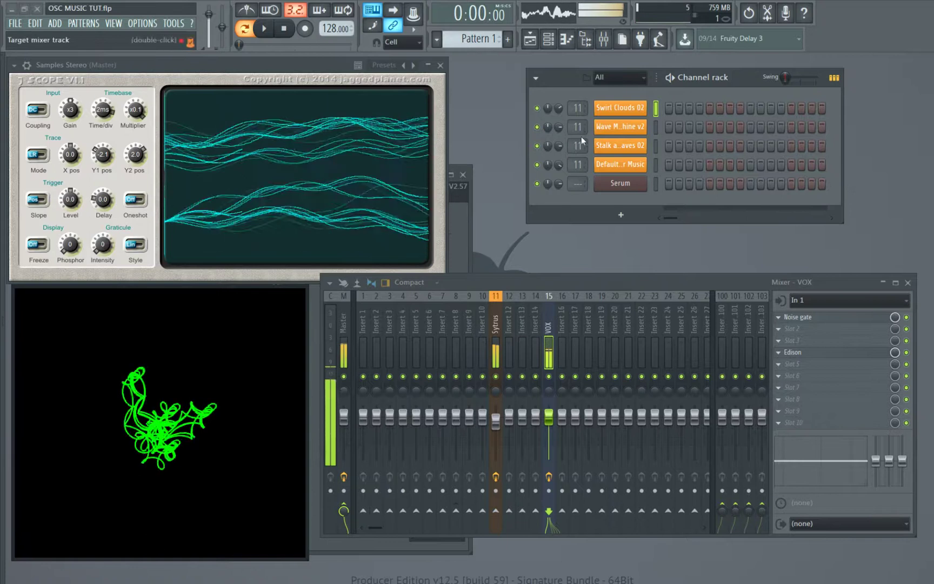
click(620, 107)
drag(627, 204, 604, 196)
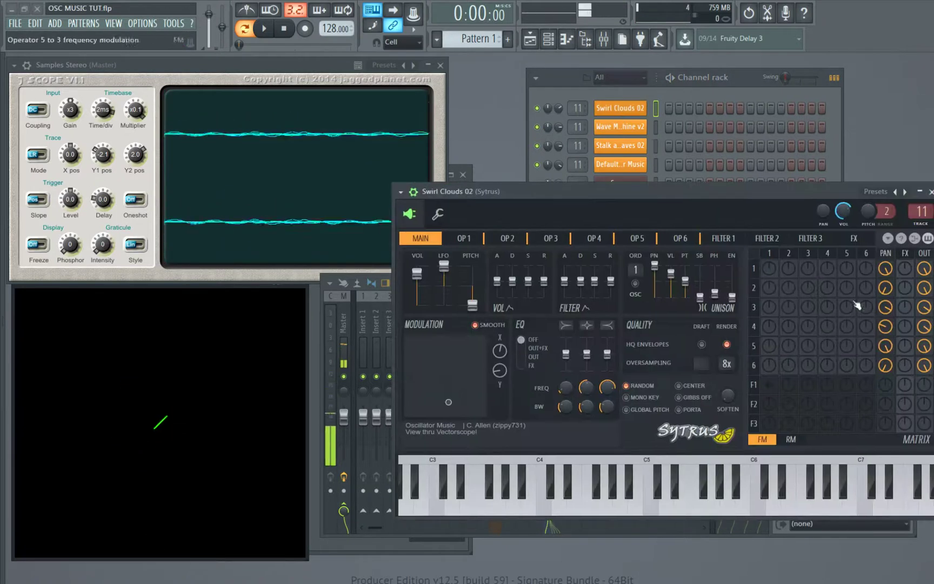
Step: Open the Wave Machine v2 channel, play a note and shift its X/Y modulation point slightly along X
click(656, 126)
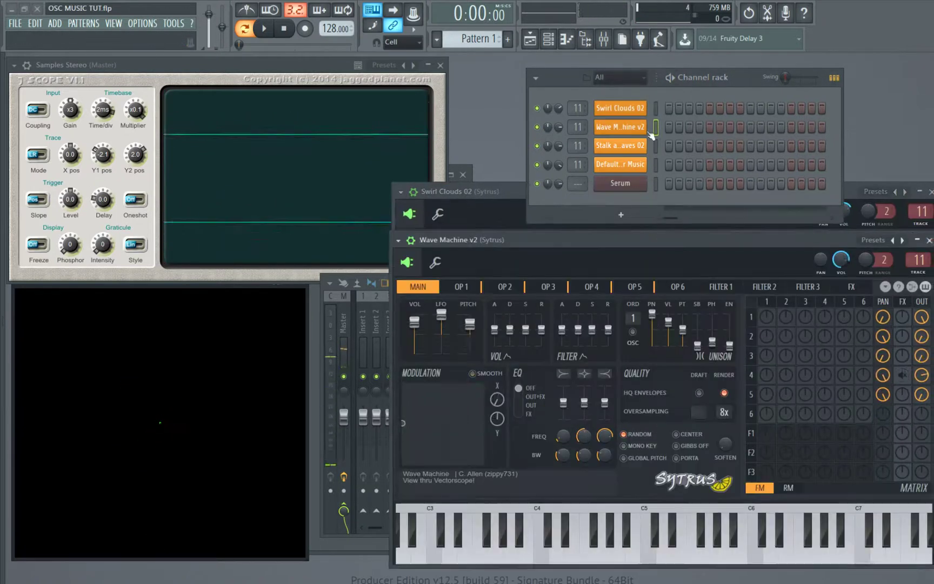
drag(526, 237, 527, 172)
key(e)
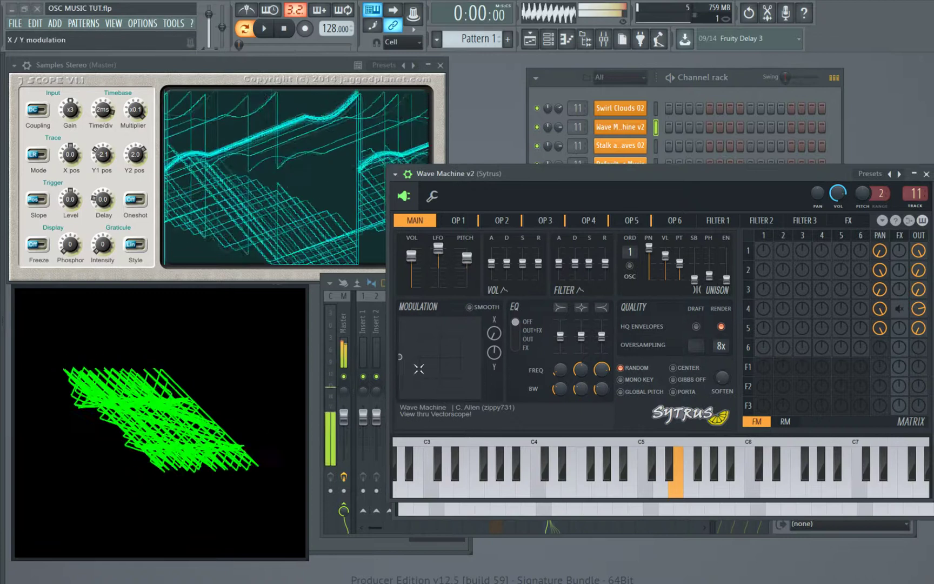
mouse_move(400, 357)
mouse_down()
mouse_move(441, 357)
mouse_move(410, 357)
mouse_up()
Step: Open the Stalk and Leaves 02 channel, play a note and sweep its X/Y modulation to maximum X and Y
click(750, 74)
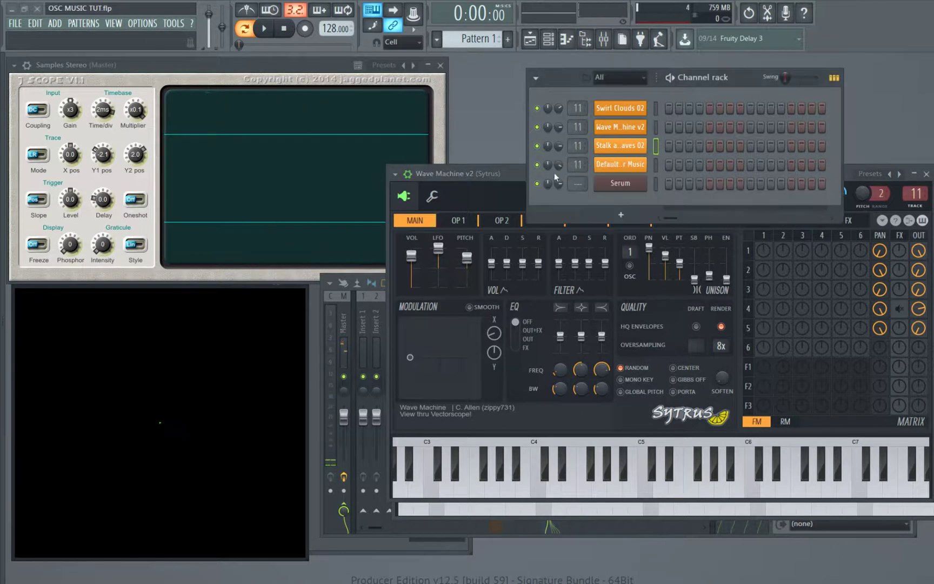
click(507, 175)
click(638, 146)
drag(565, 264, 570, 191)
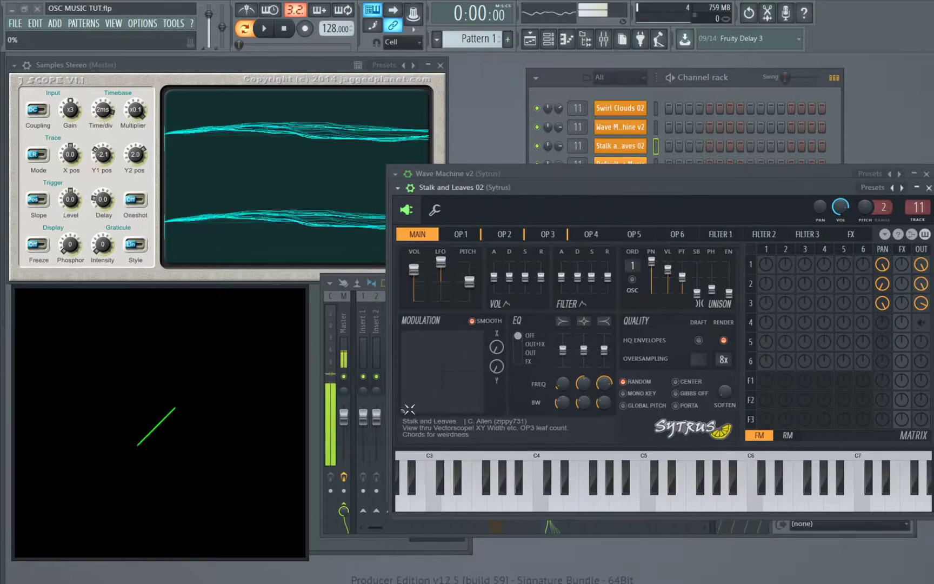
key(e)
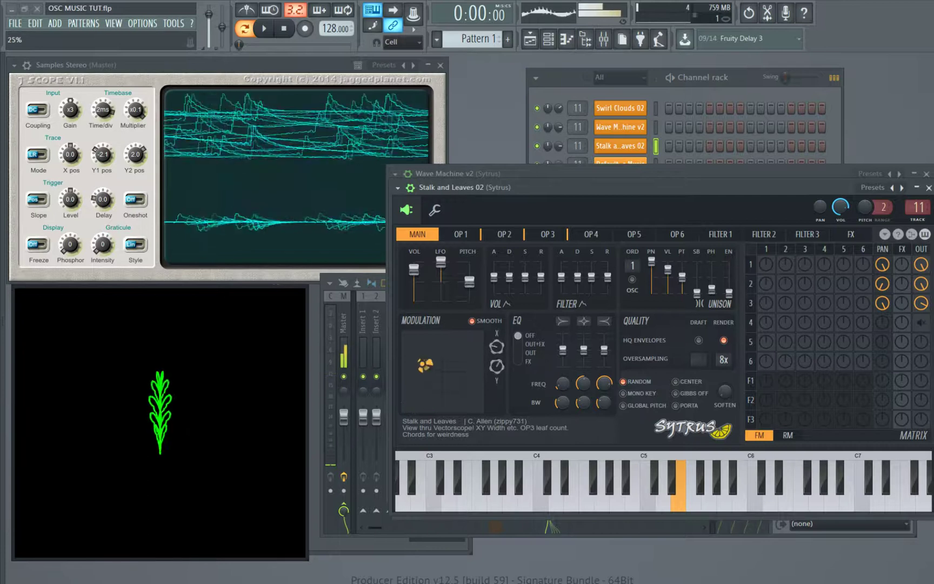
drag(439, 363, 472, 342)
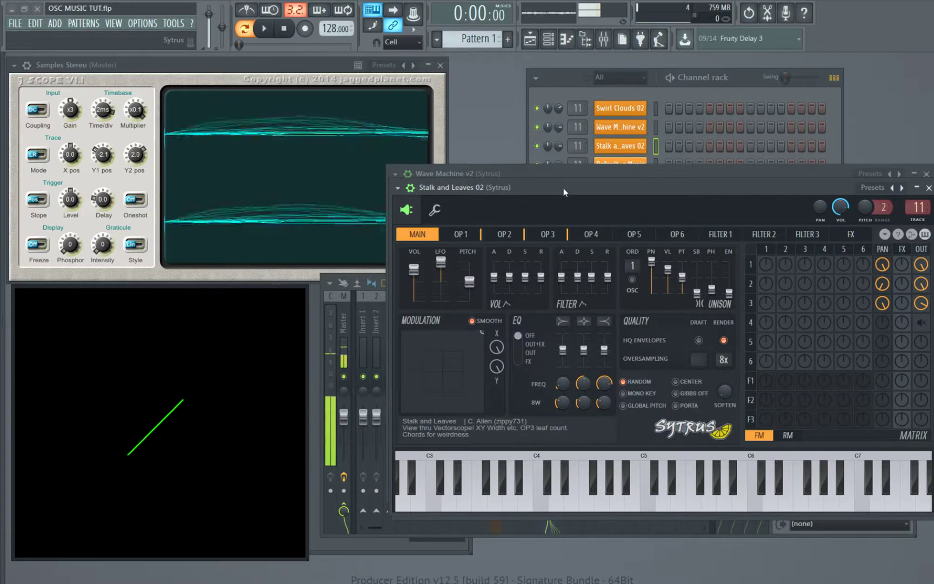
drag(563, 187, 557, 197)
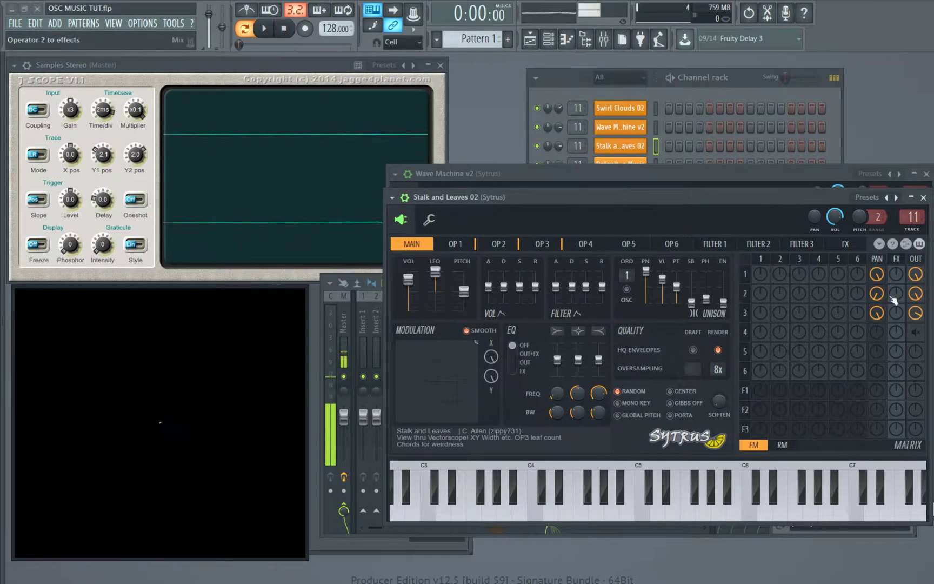
Step: Close the Stalk and Leaves 02 and Wave Machine v2 plugin windows
click(739, 78)
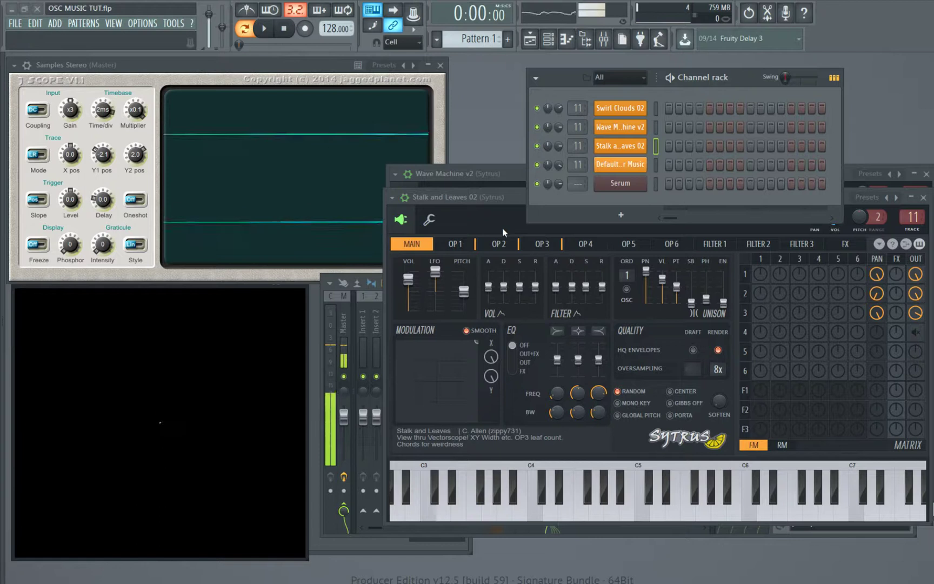
click(512, 198)
click(923, 197)
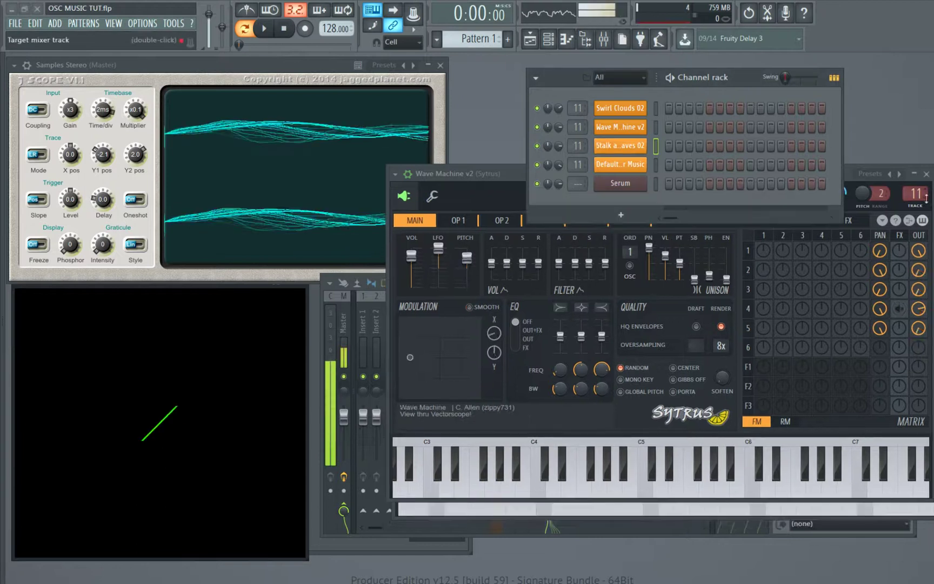
click(517, 176)
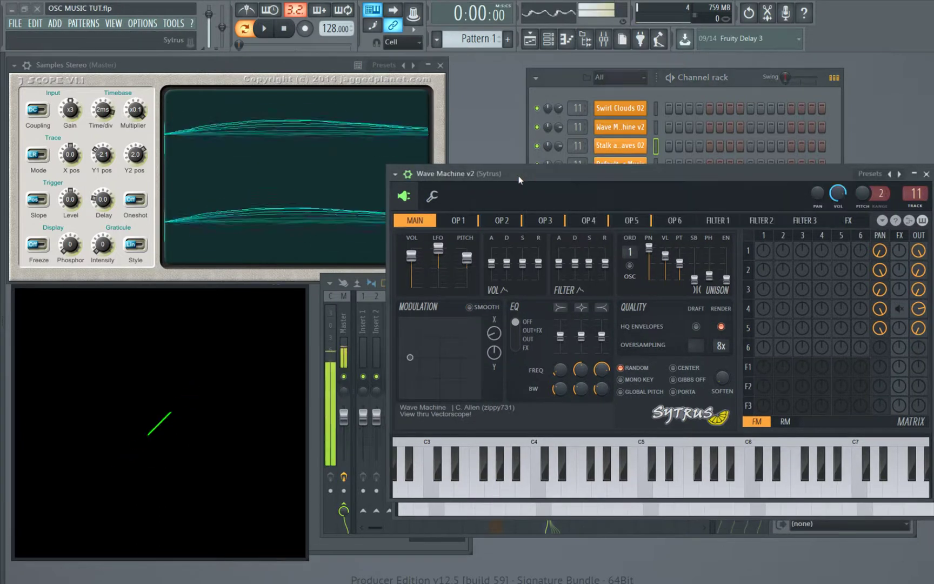
drag(519, 177, 518, 166)
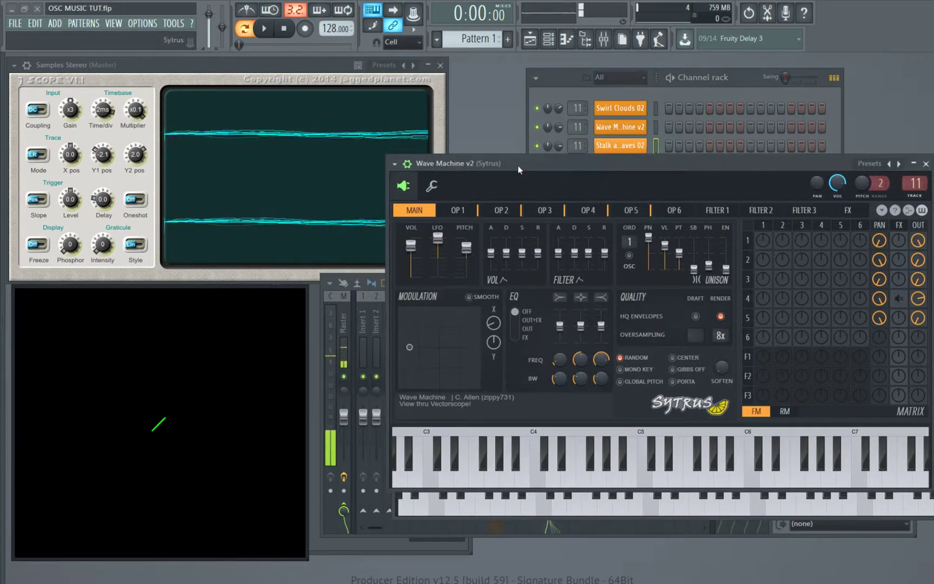
click(924, 165)
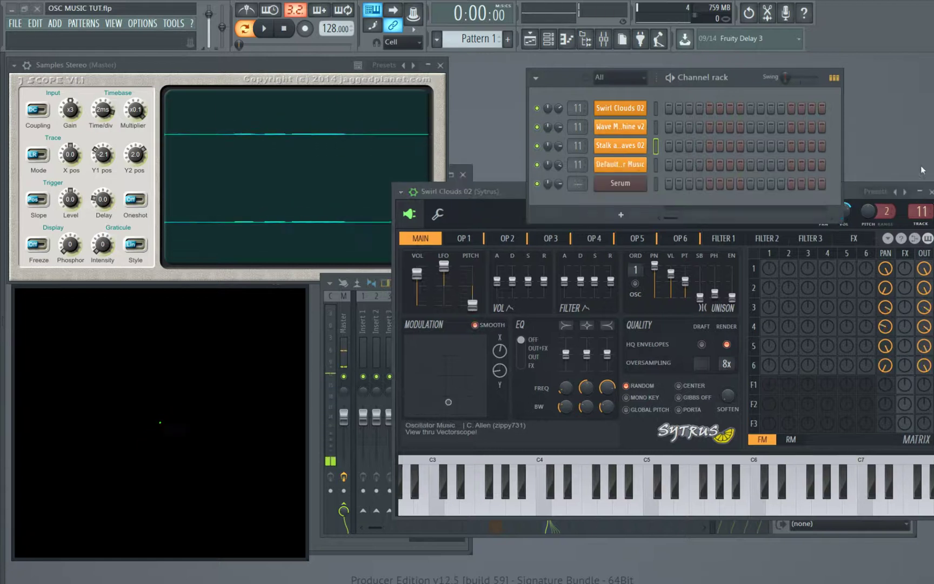
Step: Open the Default Oscillator Music channel and position its Sytrus window below the channel rack
click(635, 170)
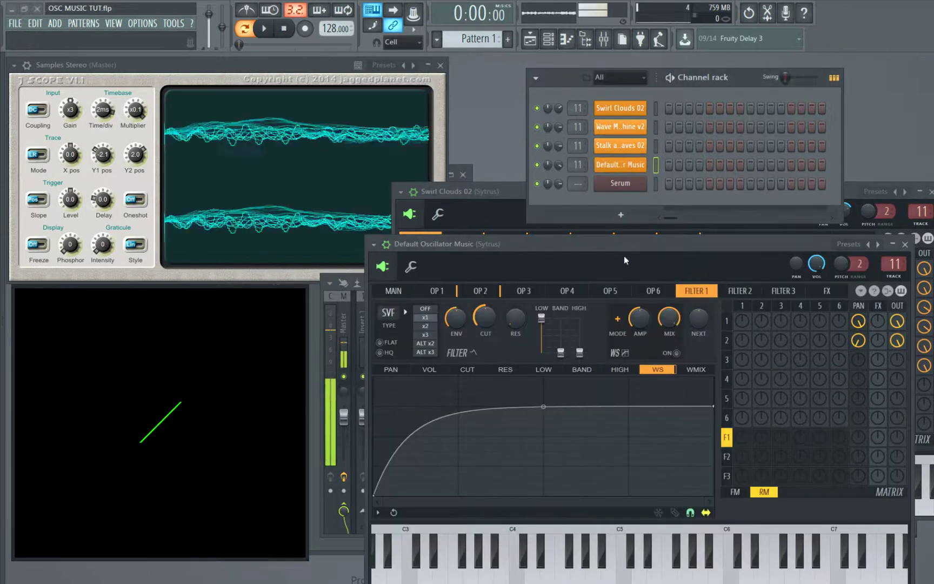
drag(625, 254, 650, 201)
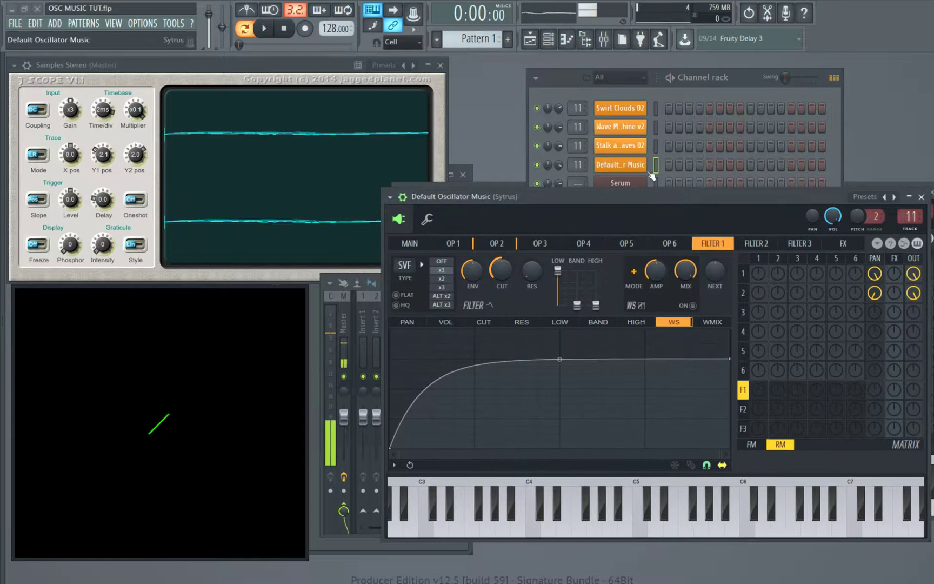
drag(650, 197, 637, 211)
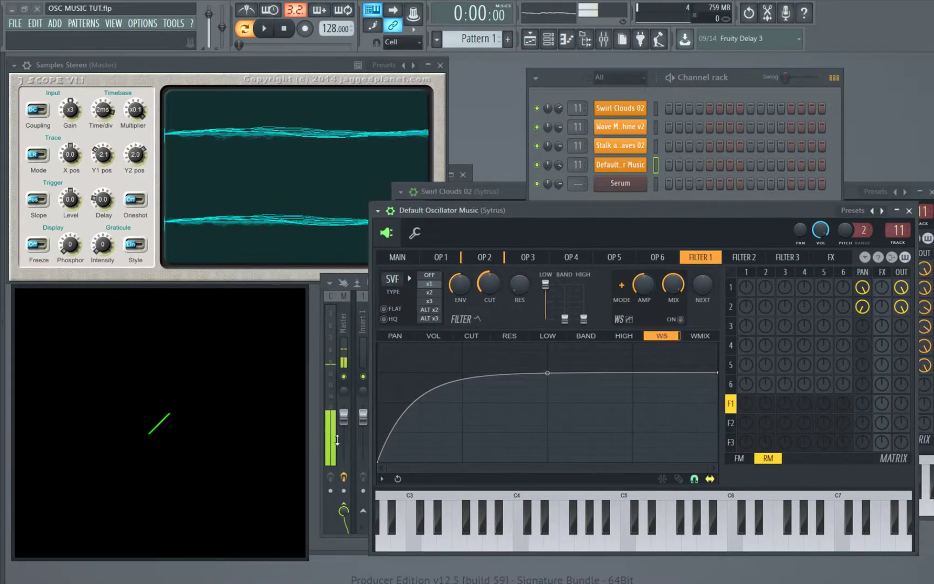
key(m)
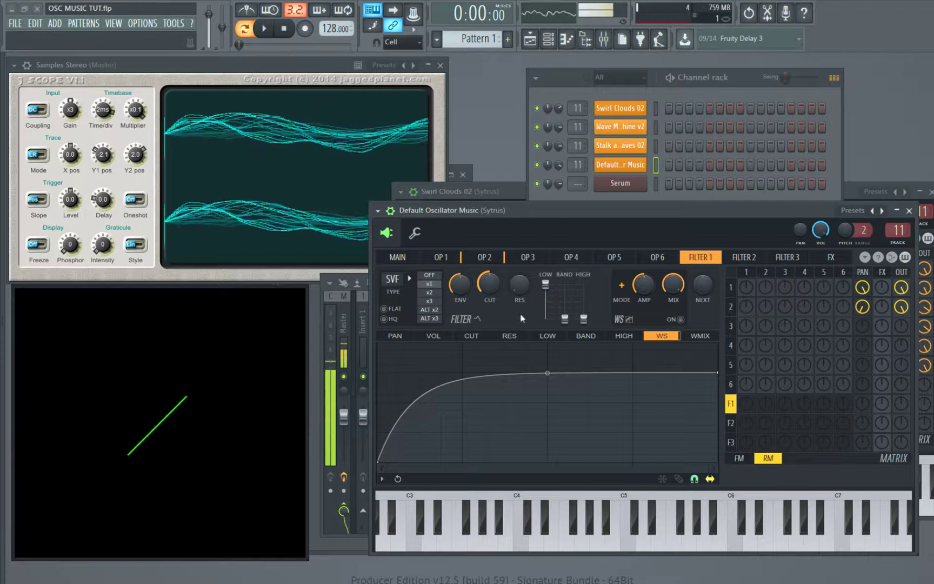
Step: Set the shape of operators 1 and 2 to sawtooth and reset operator 2's starting phase
click(439, 258)
click(490, 261)
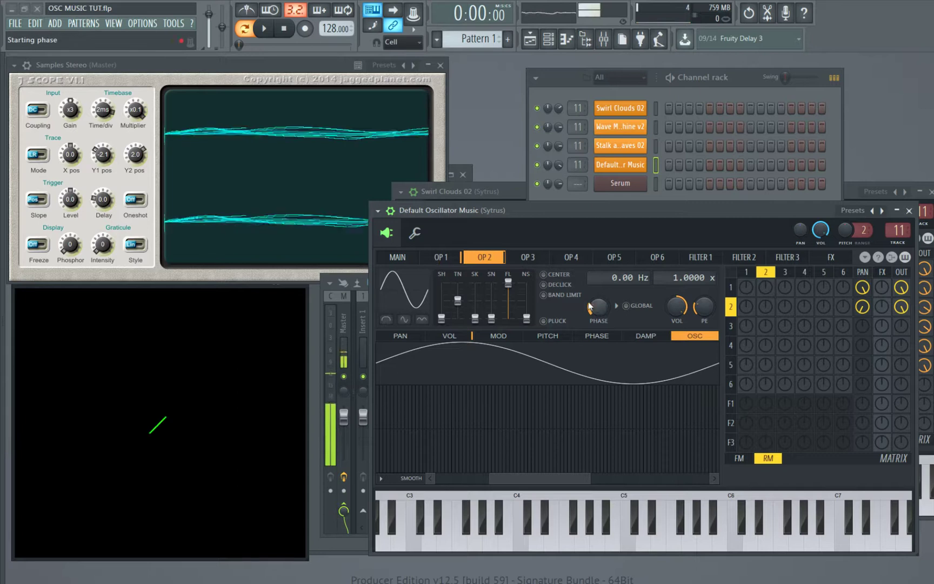
drag(584, 210, 590, 208)
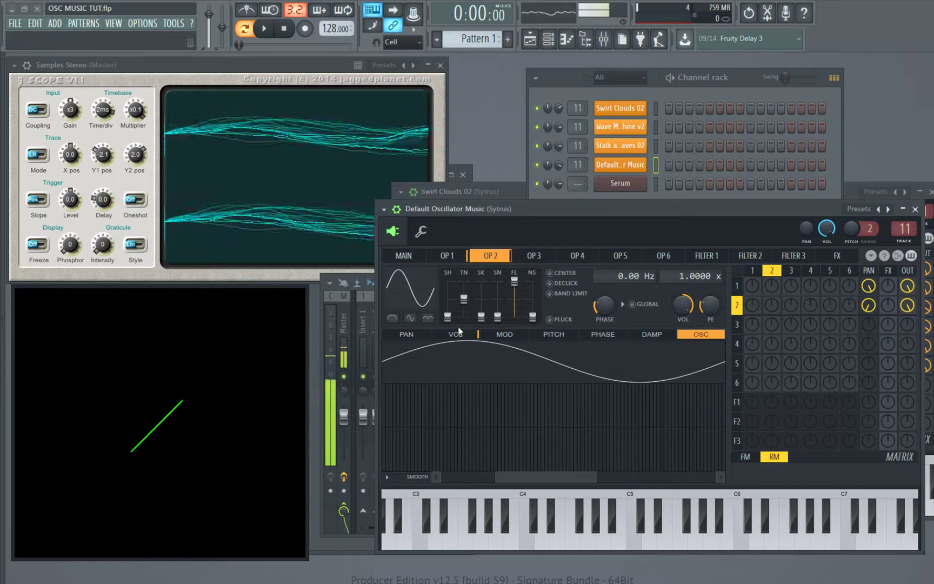
drag(448, 314, 448, 299)
click(447, 256)
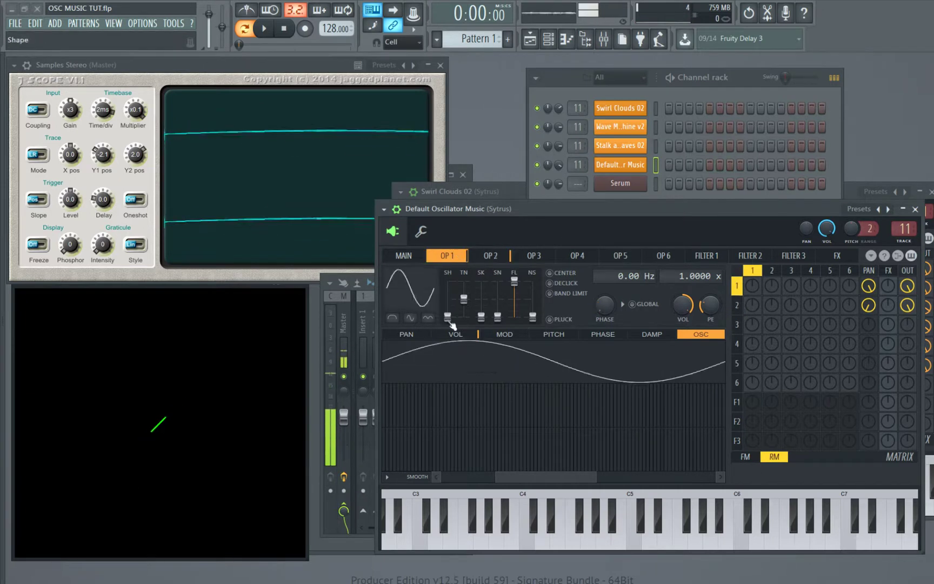
scroll(410, 292, down, 3)
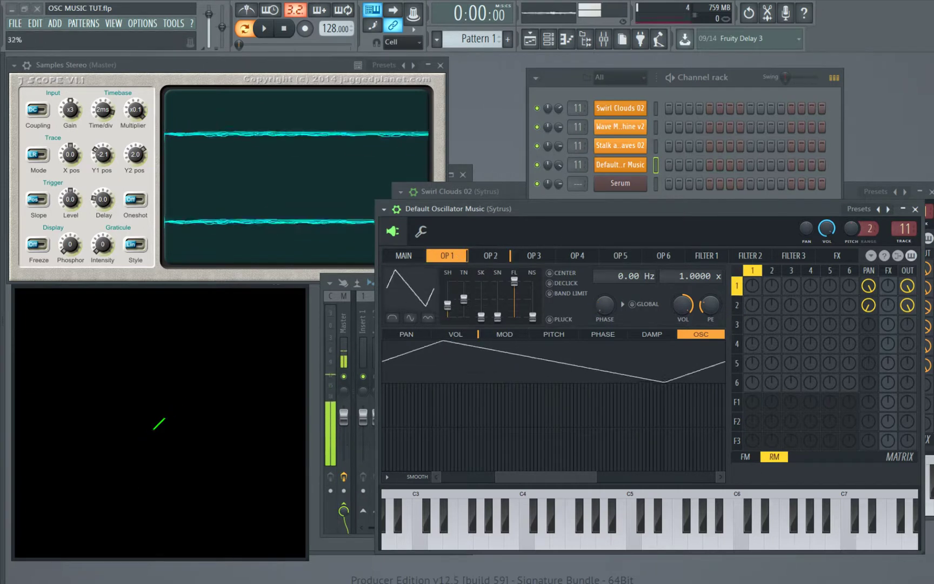
click(490, 255)
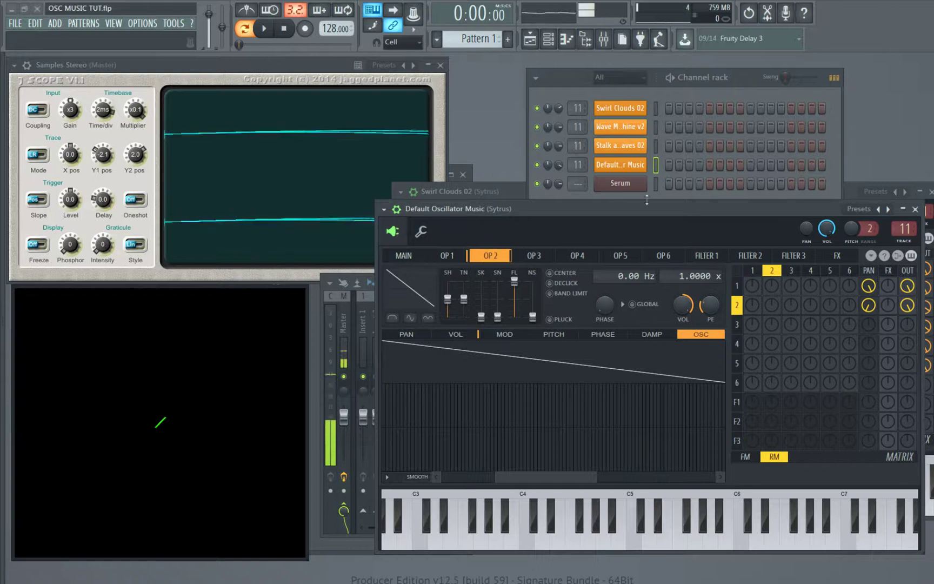
Step: Play test notes on the sawtooth patch and set the oscilloscope's time per division to 20 ms
drag(635, 206, 646, 207)
key(m)
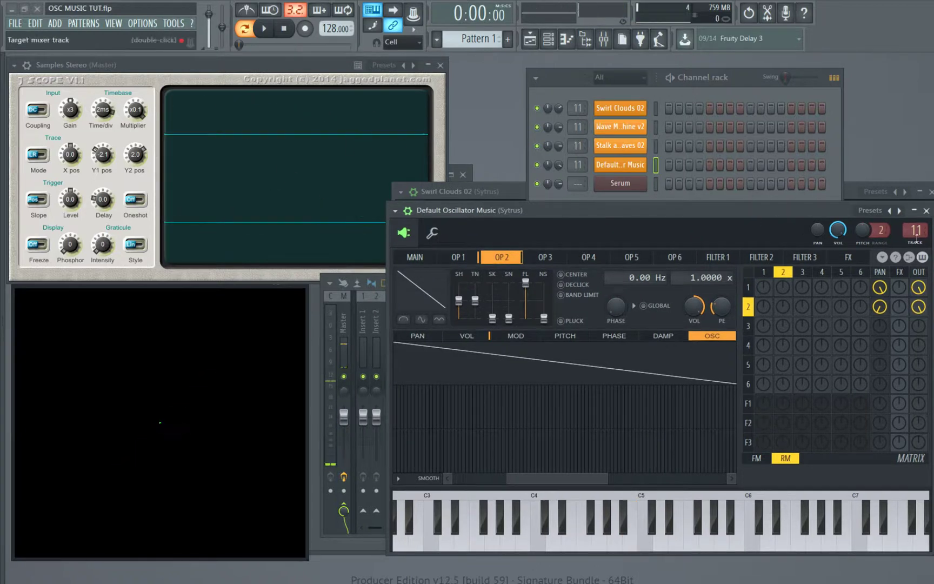
key(m)
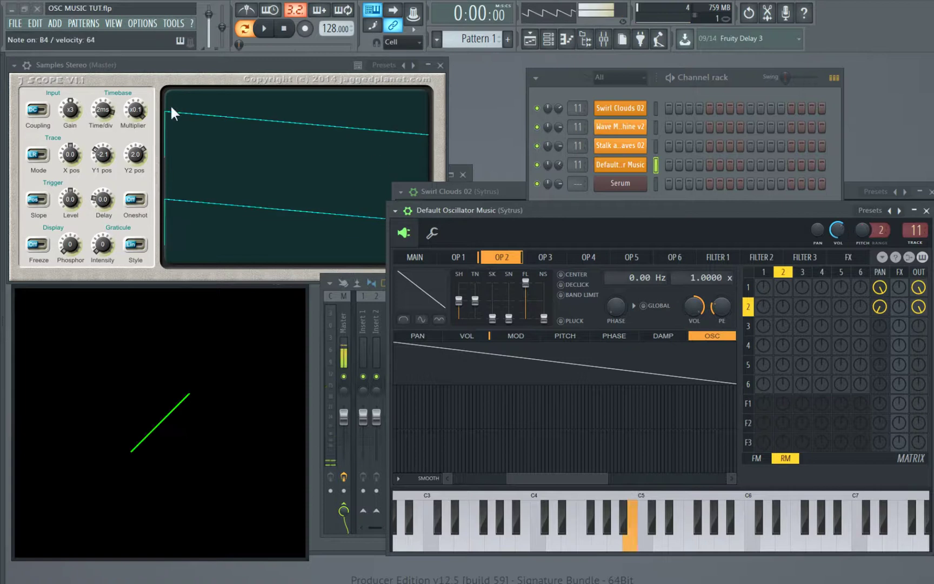
drag(111, 107, 105, 129)
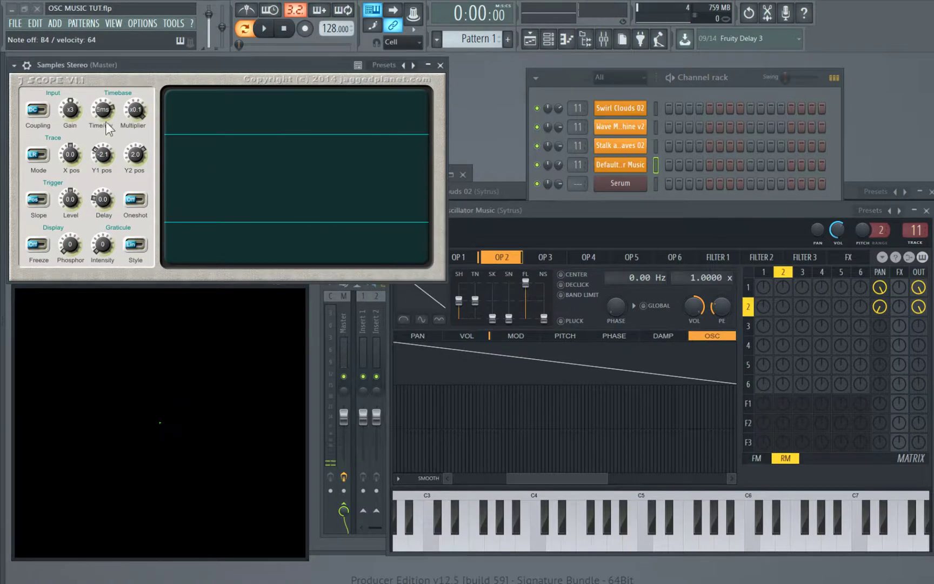
key(m)
Step: Invert the volume of operators 1 and 2, then play a note to check the rising sawtooth on the oscilloscope
click(559, 209)
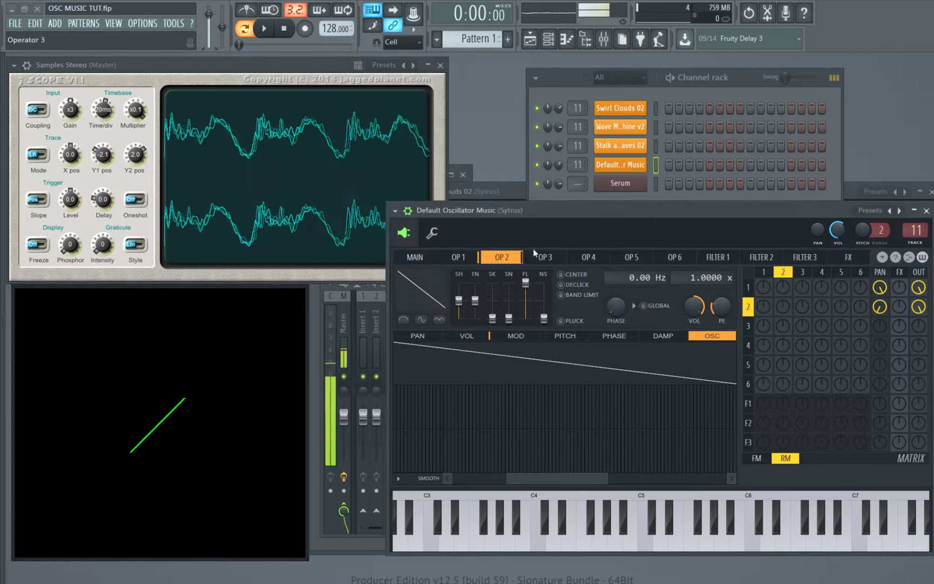
click(458, 257)
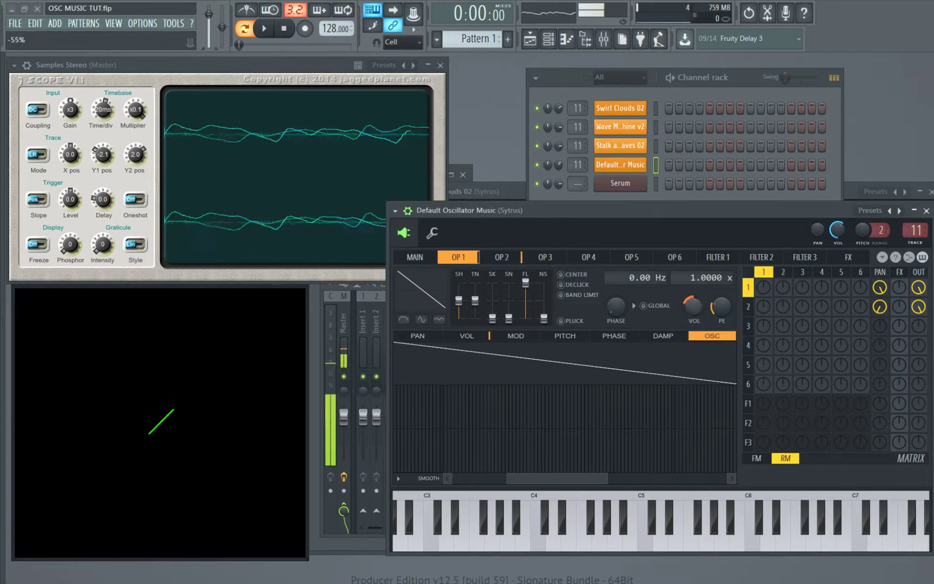
click(502, 257)
click(588, 257)
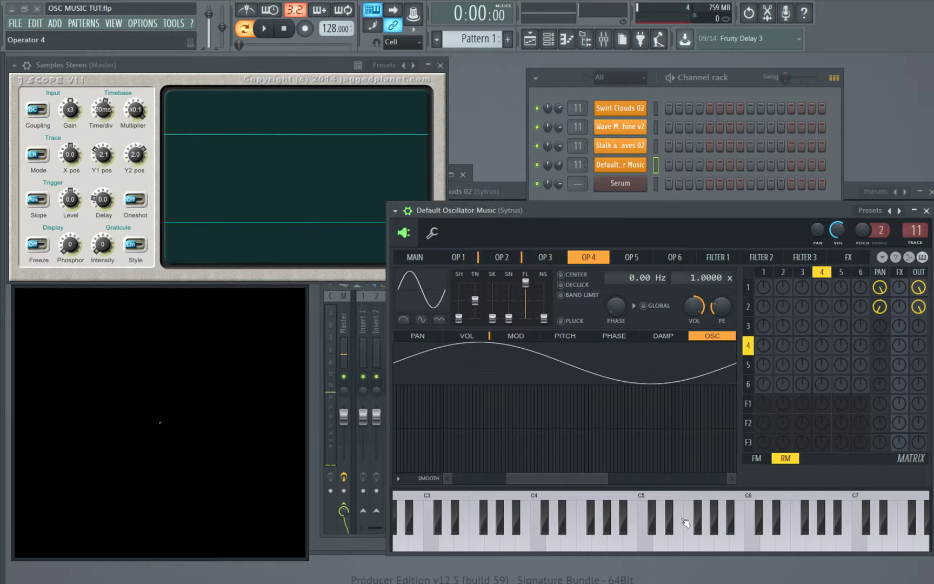
click(496, 258)
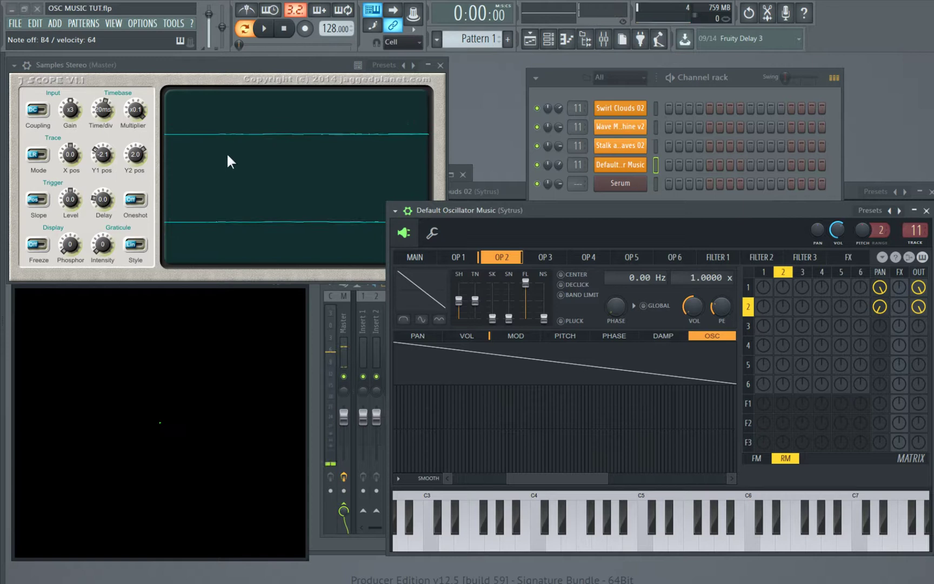
click(459, 257)
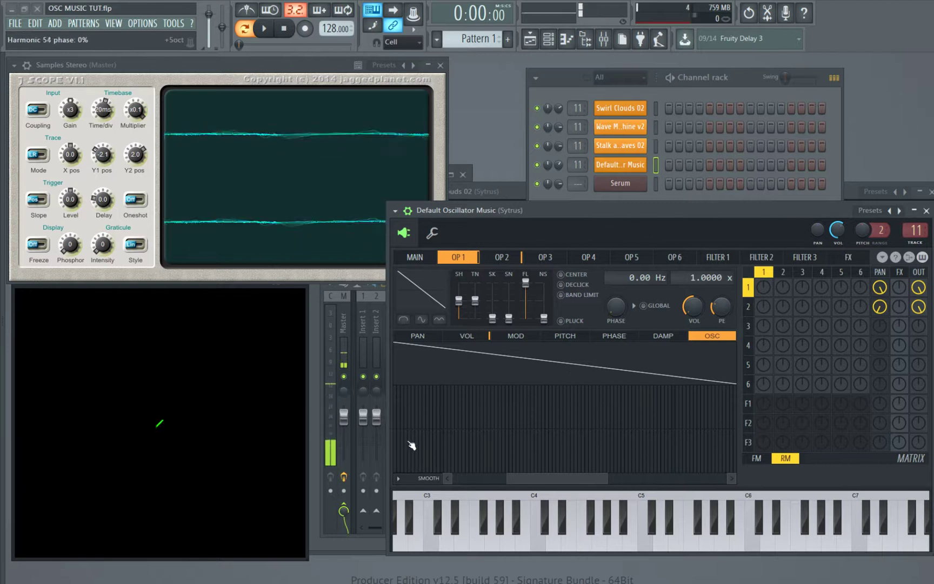
key(m)
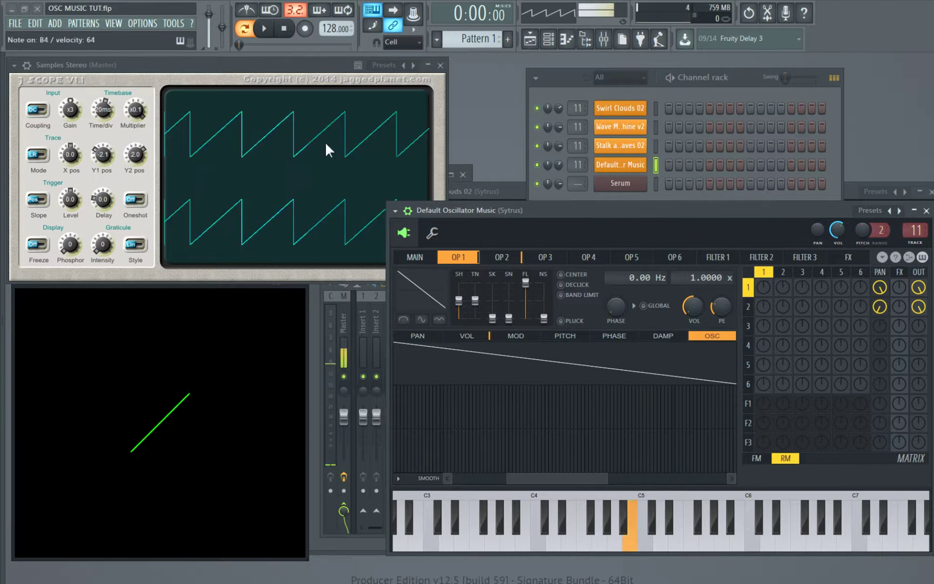
mouse_move(562, 209)
mouse_down()
mouse_move(560, 198)
mouse_move(559, 209)
mouse_up()
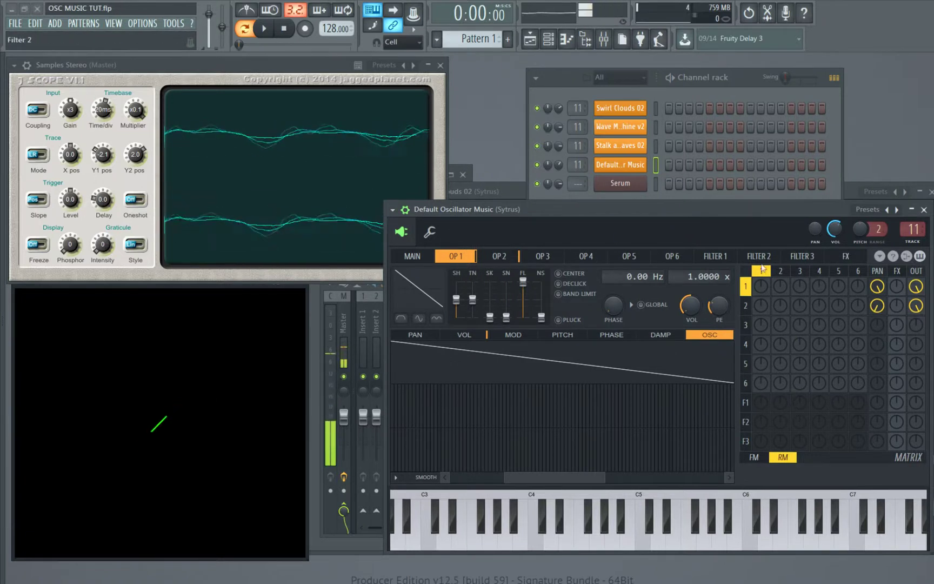
Step: Route operator 1 into filter 1 and operator 2 into filter 2 at full ring modulation level in the matrix
click(746, 405)
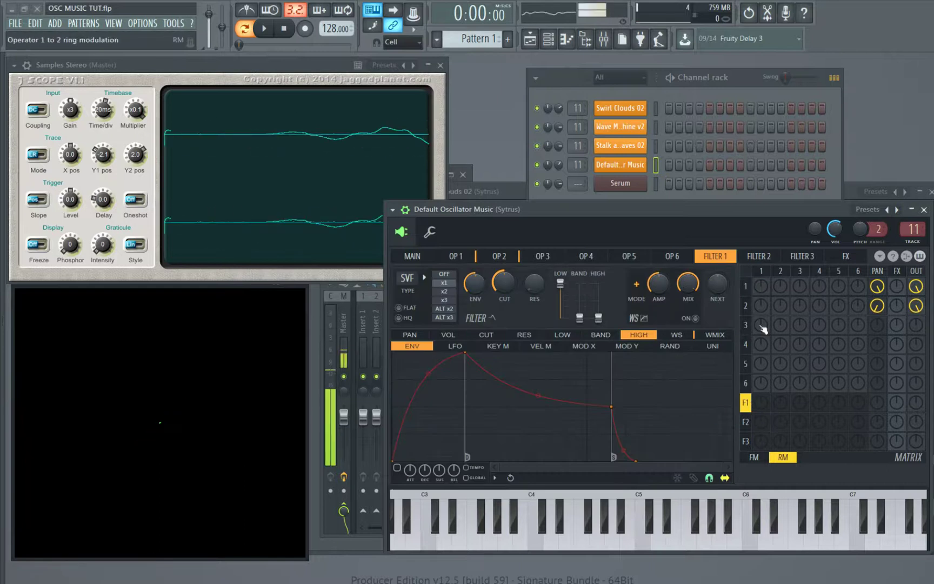
drag(761, 405, 761, 357)
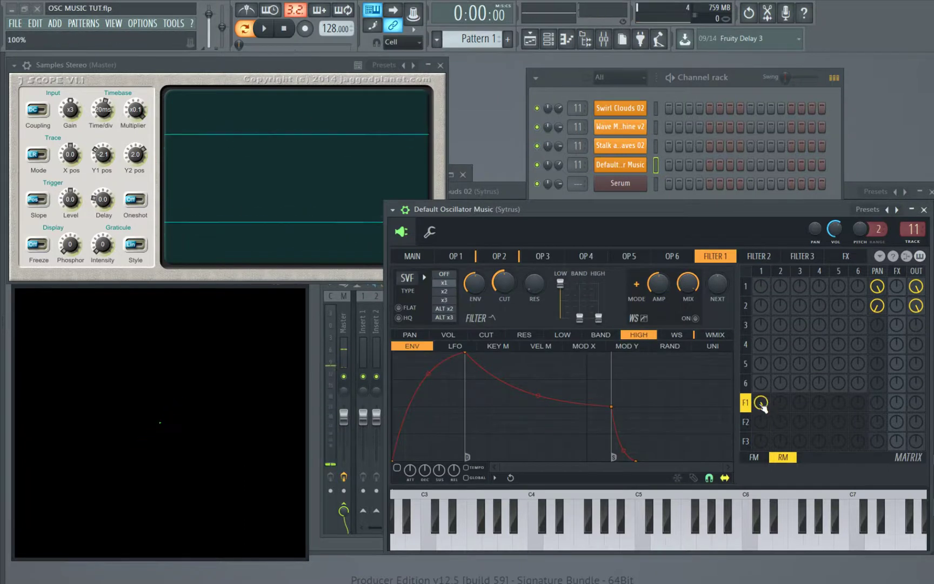
click(781, 272)
drag(779, 422, 779, 418)
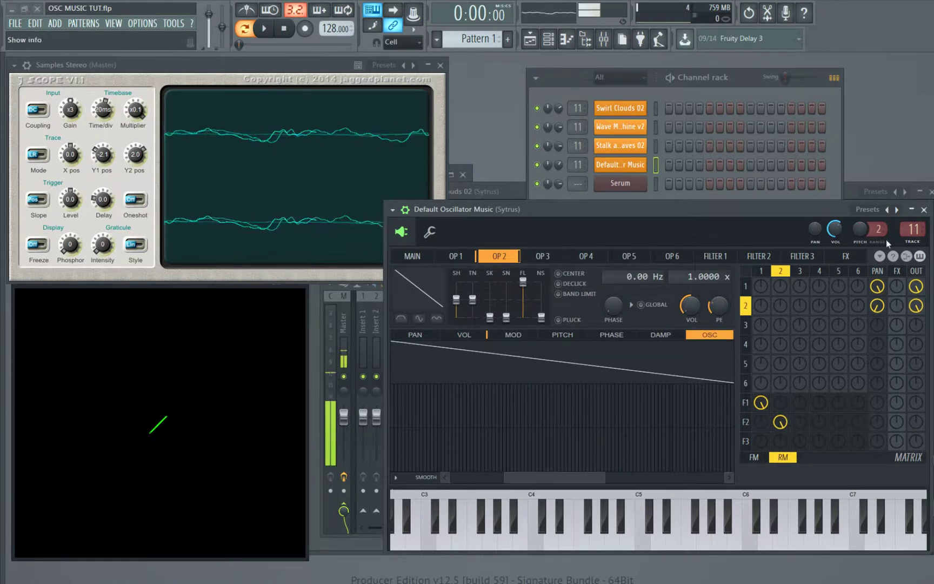
Step: Pan filters 1 and 2 to opposite sides at full output and mute the direct outputs of operators 1 and 2
drag(879, 405, 880, 454)
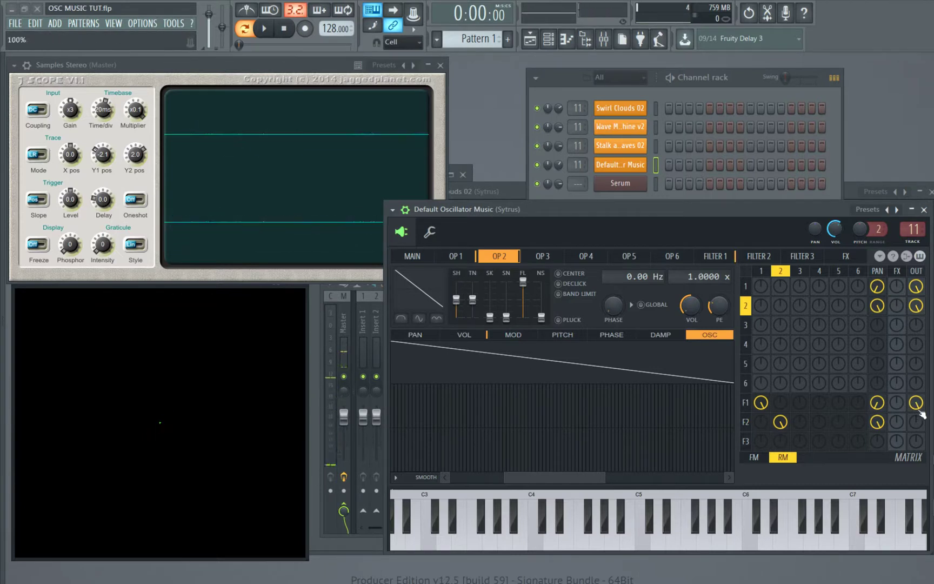
right_click(917, 285)
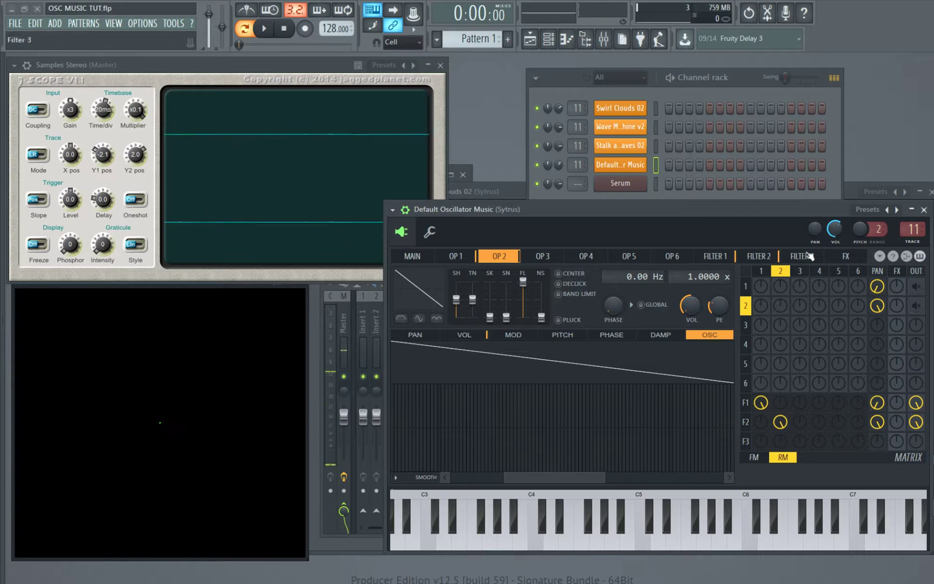
drag(792, 212, 787, 209)
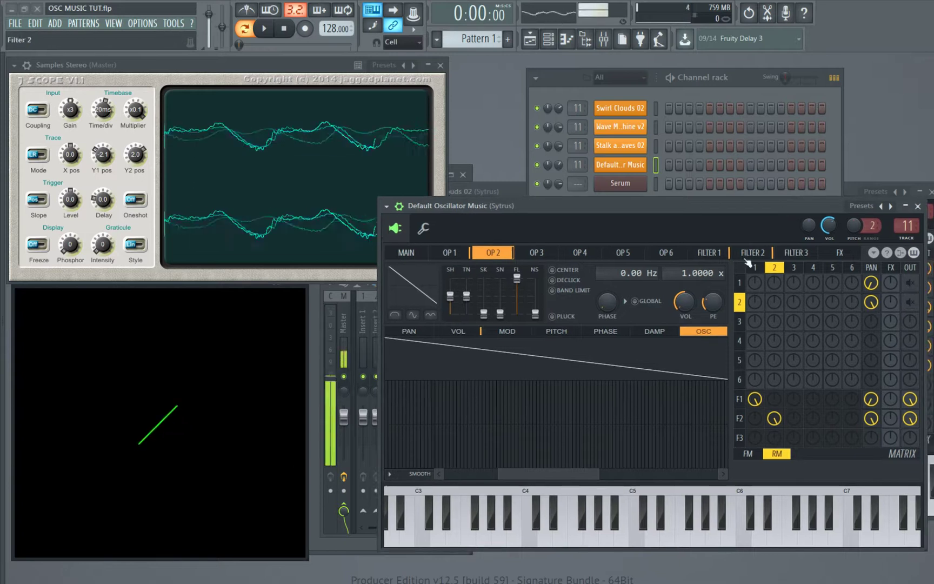
Step: Look over the filter 1 and filter 2 settings and play a note to check the waveform on the oscilloscope
click(709, 252)
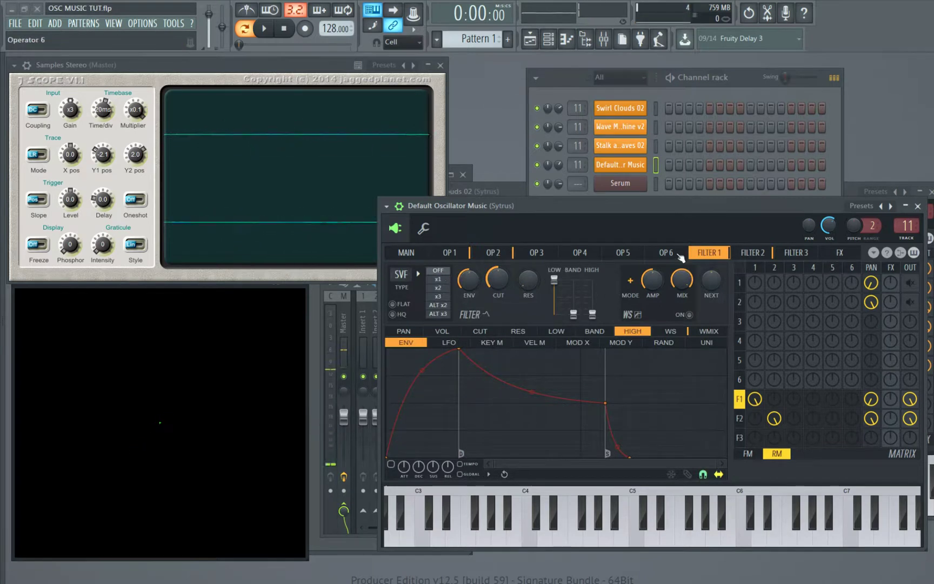
click(754, 252)
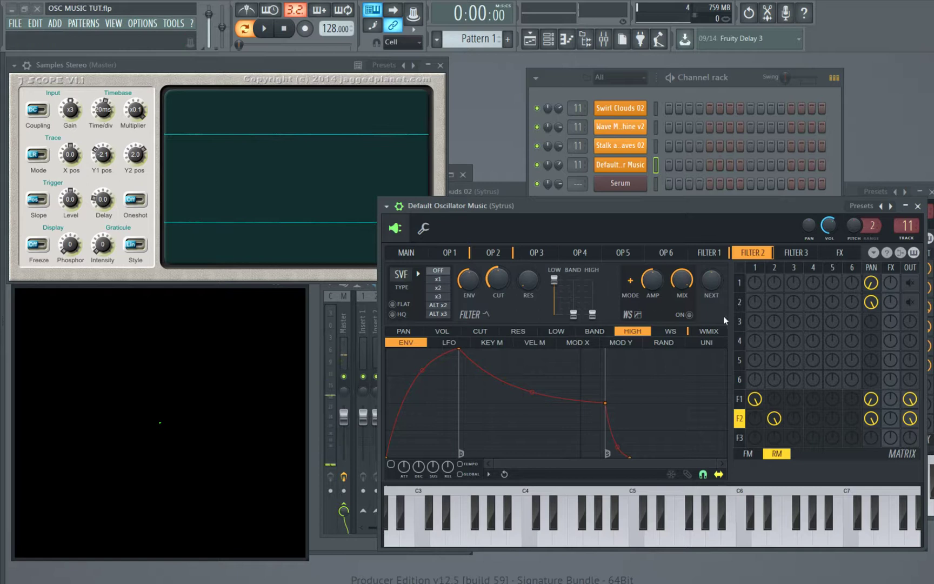
drag(693, 210, 686, 205)
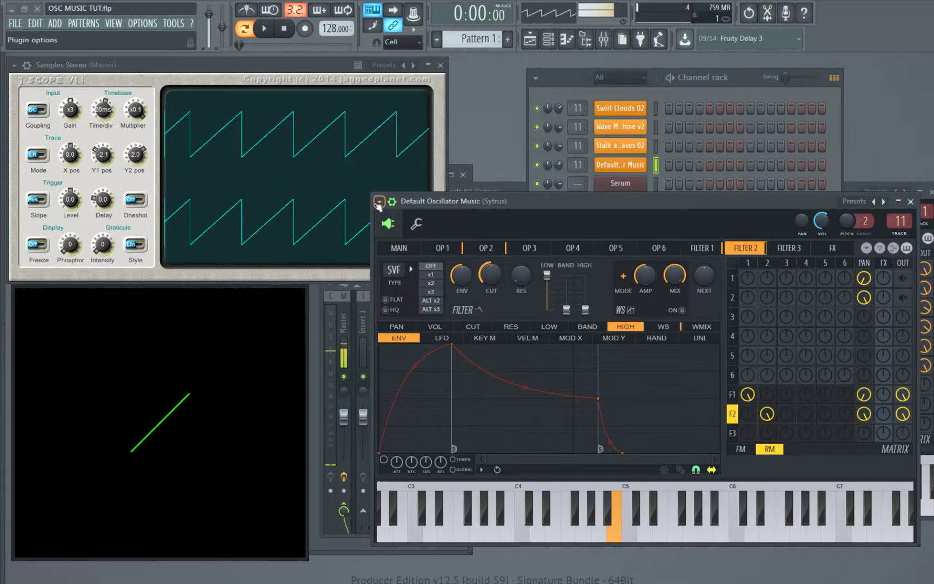
drag(651, 203, 662, 195)
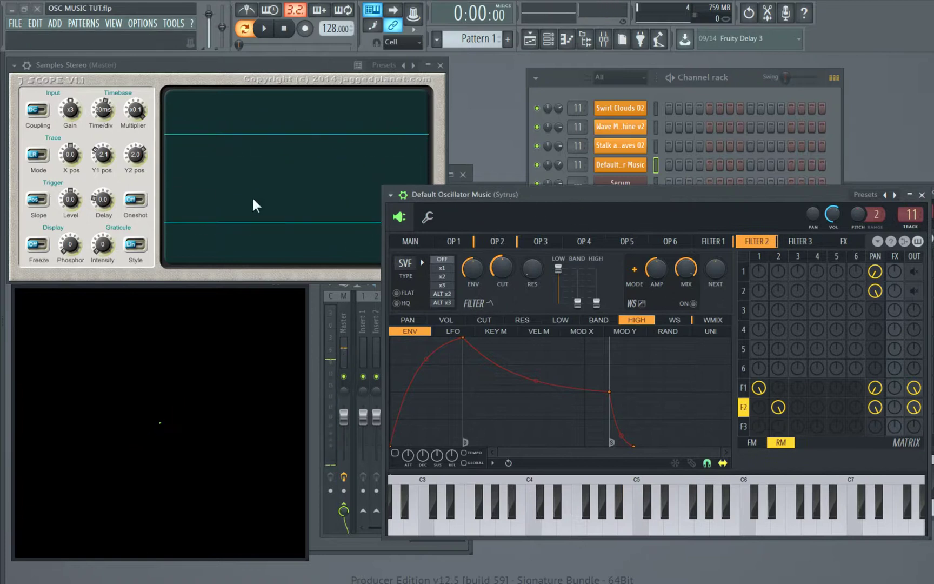
click(467, 246)
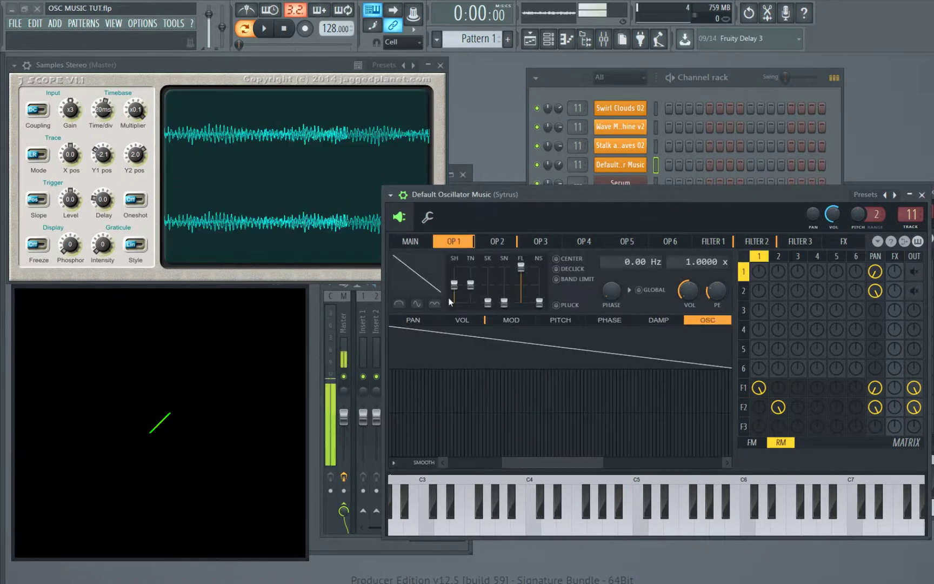
drag(537, 198, 511, 198)
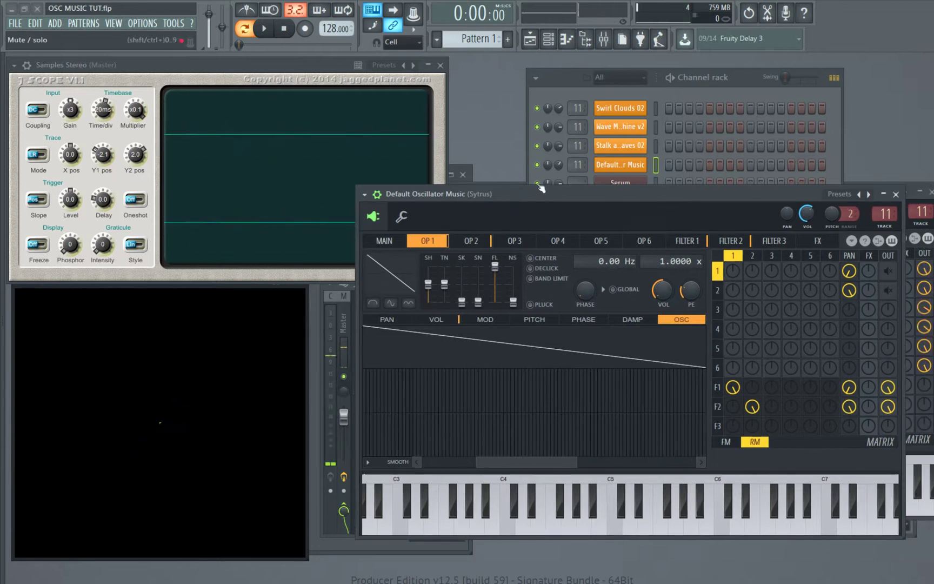
click(744, 71)
click(507, 203)
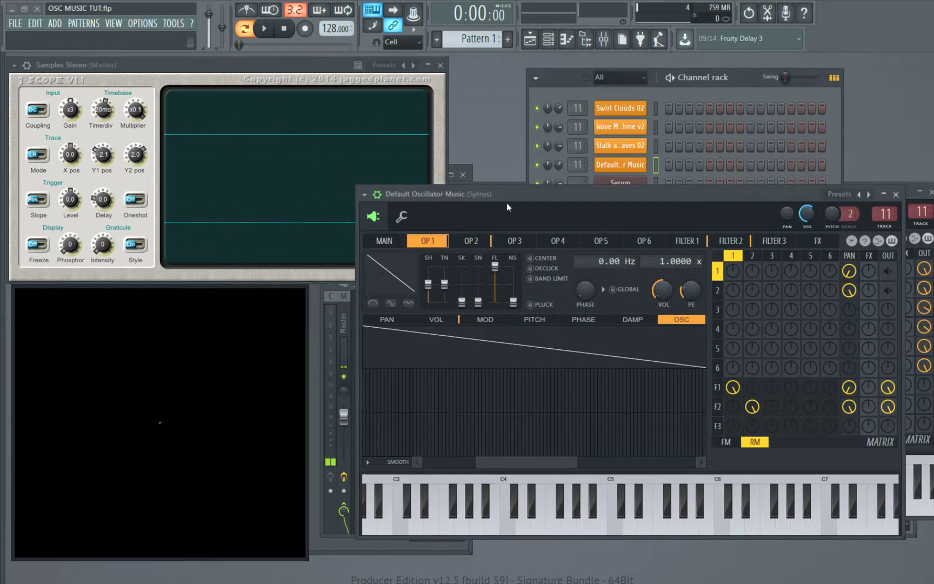
drag(586, 196, 584, 192)
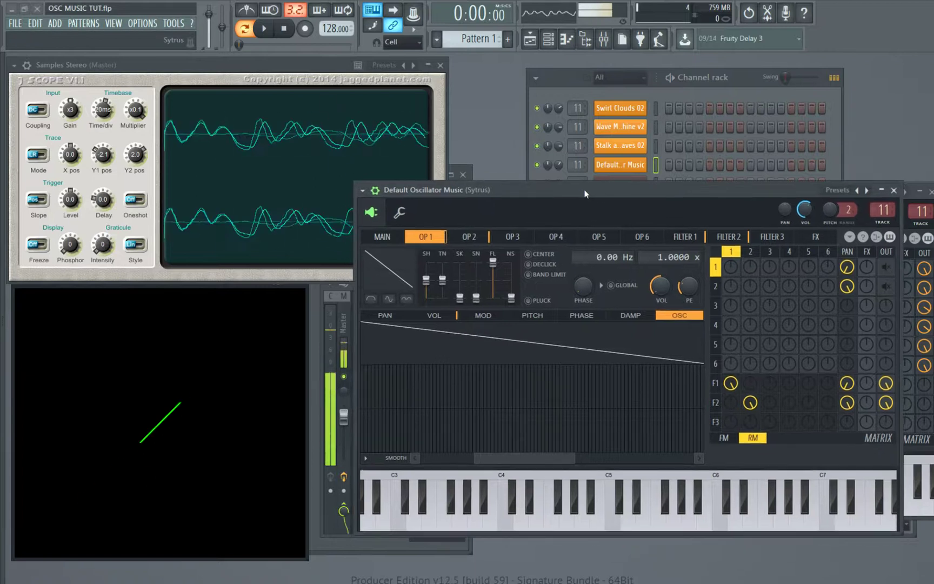
drag(585, 193, 586, 180)
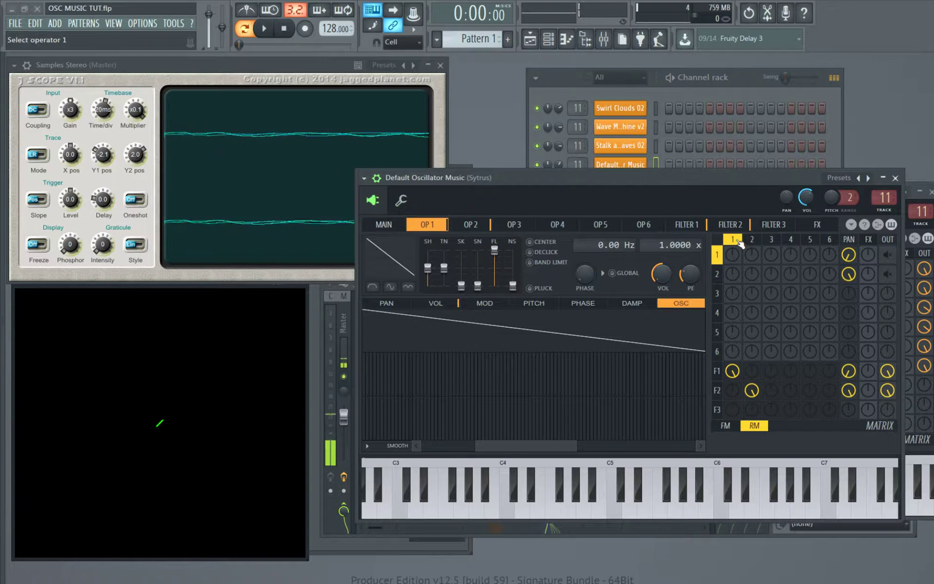
drag(682, 176, 669, 162)
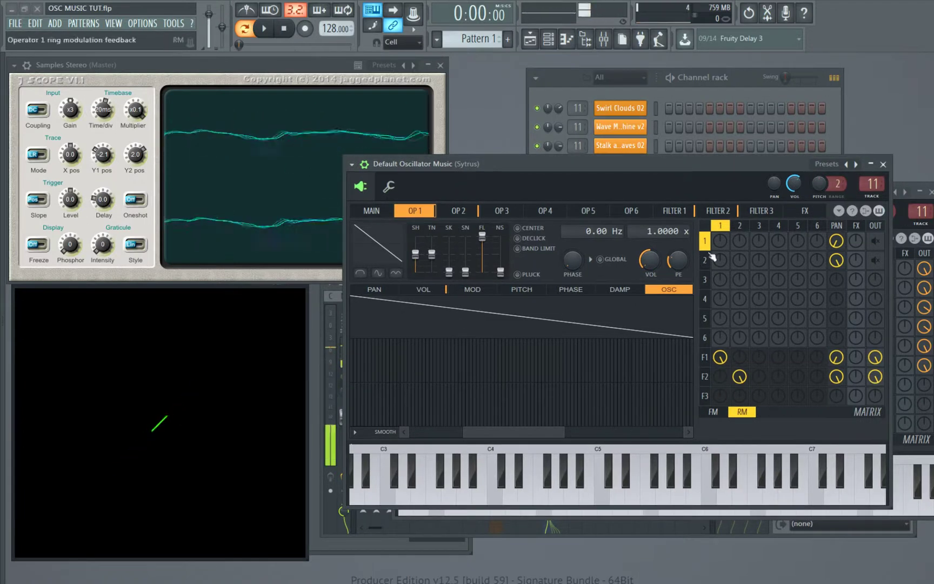
mouse_move(639, 164)
mouse_down()
mouse_move(648, 163)
mouse_move(639, 160)
mouse_up()
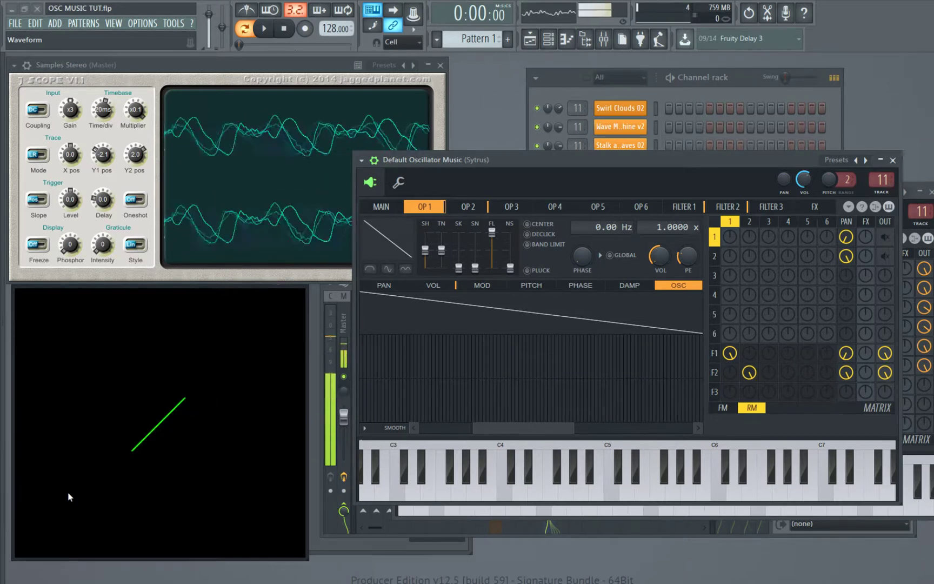
drag(520, 164, 537, 137)
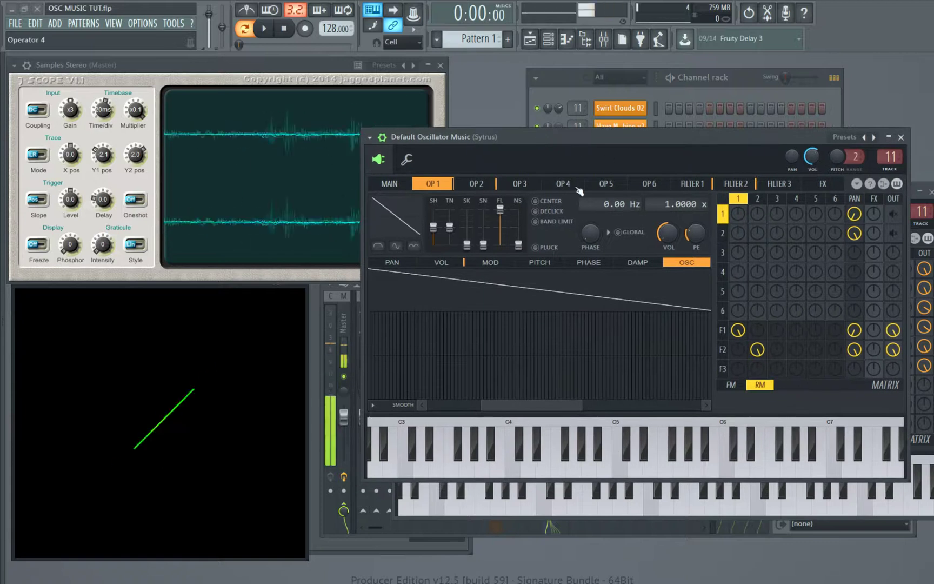
Step: Open the waveshaper curve of filter 1 and turn its waveshaper on
click(727, 332)
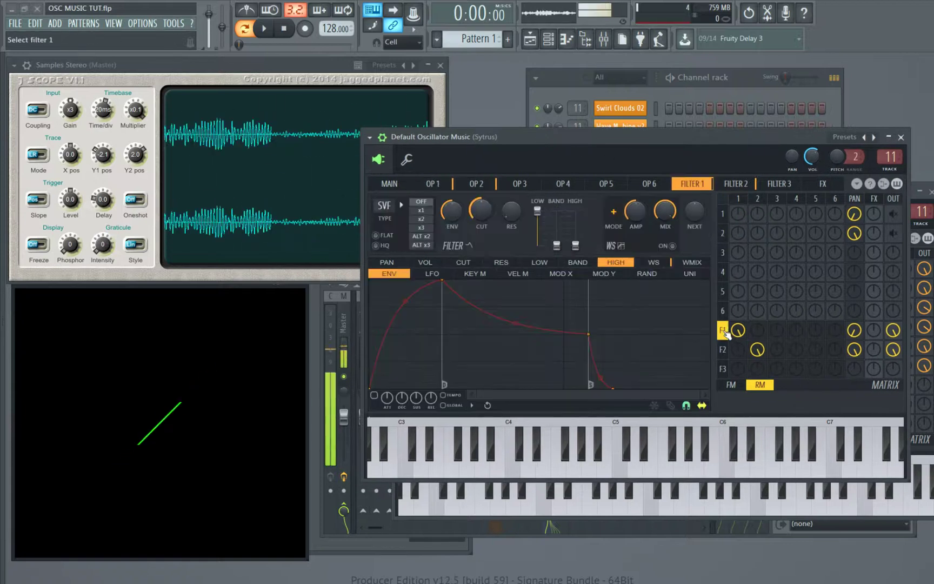
click(724, 351)
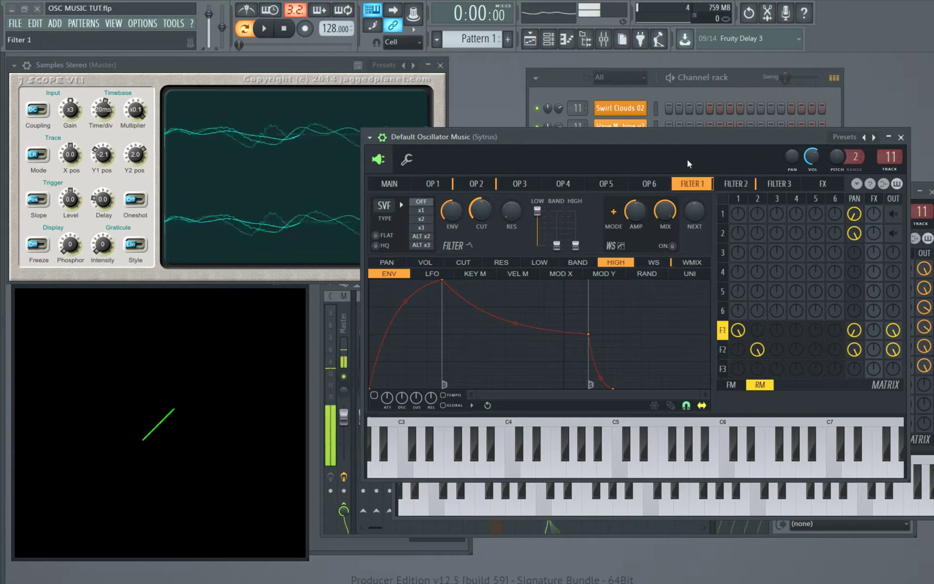
click(693, 184)
click(666, 266)
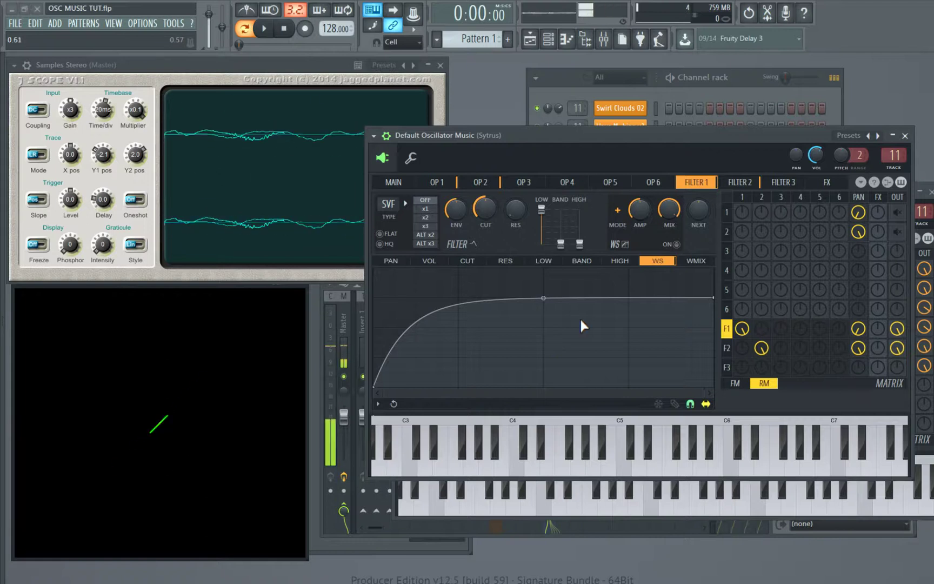
drag(594, 131, 602, 128)
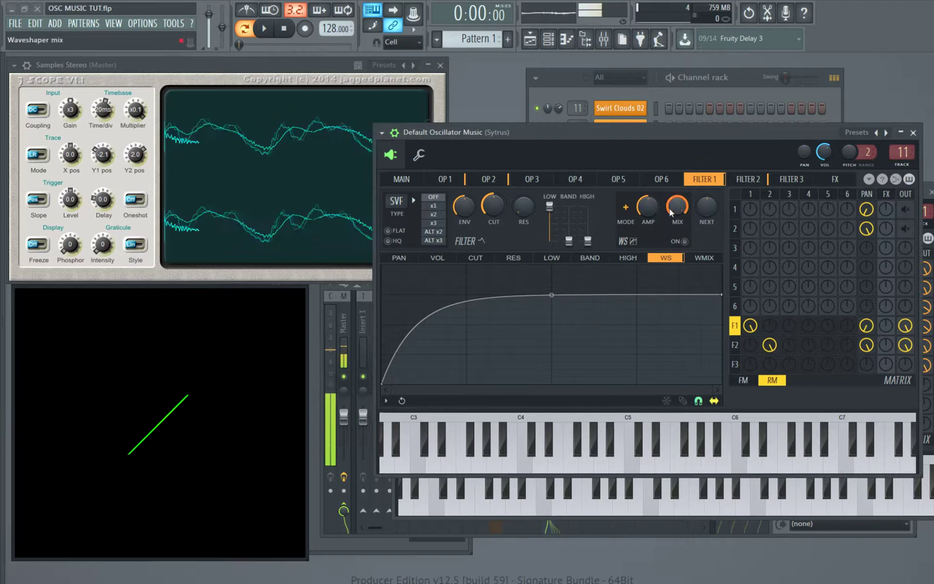
click(685, 241)
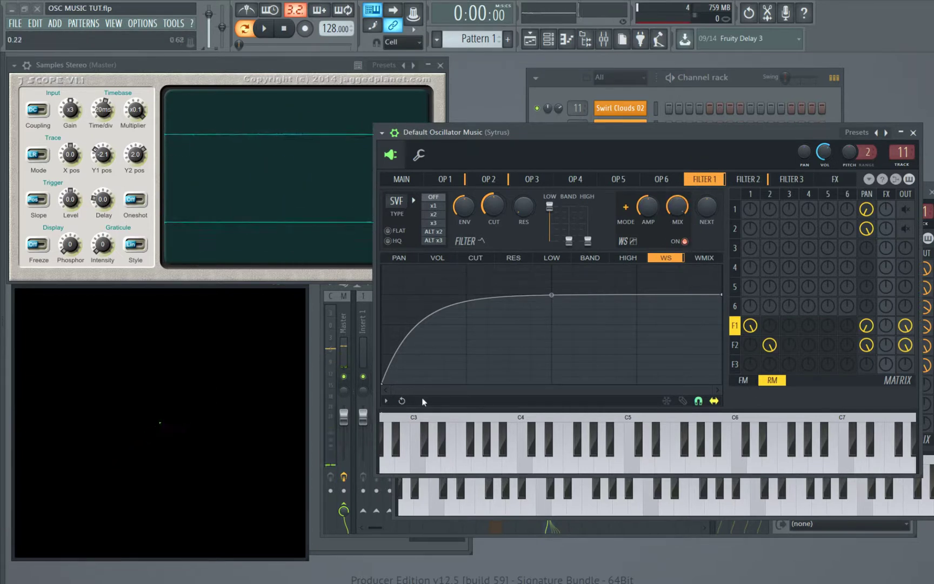
Step: Switch filter 1's waveshaper to bipolar mode and flatten its curve along the centre line
click(386, 401)
click(411, 438)
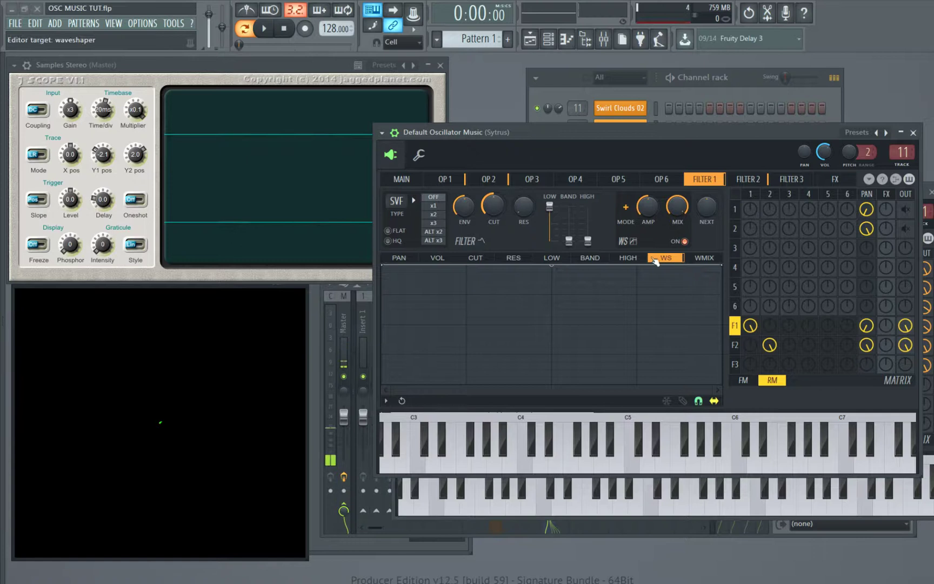
click(632, 214)
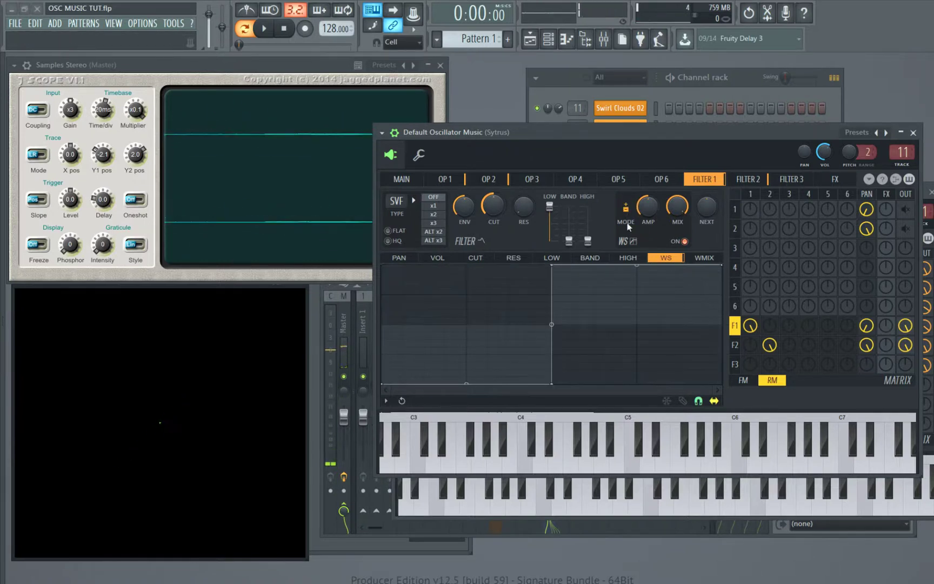
click(386, 401)
click(432, 409)
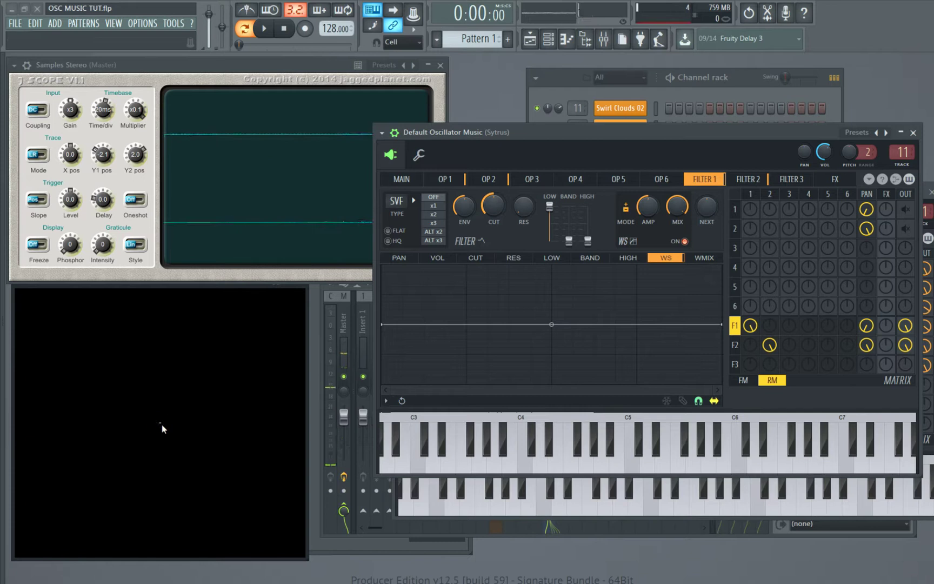
Step: Turn on filter 2's waveshaper in bipolar mode with a flat curve along the centre line
click(748, 179)
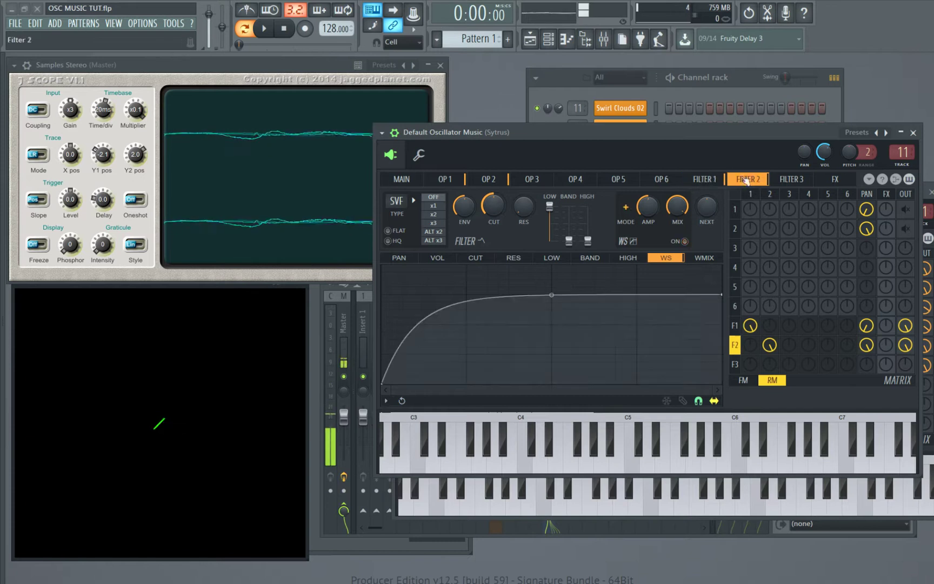
click(685, 242)
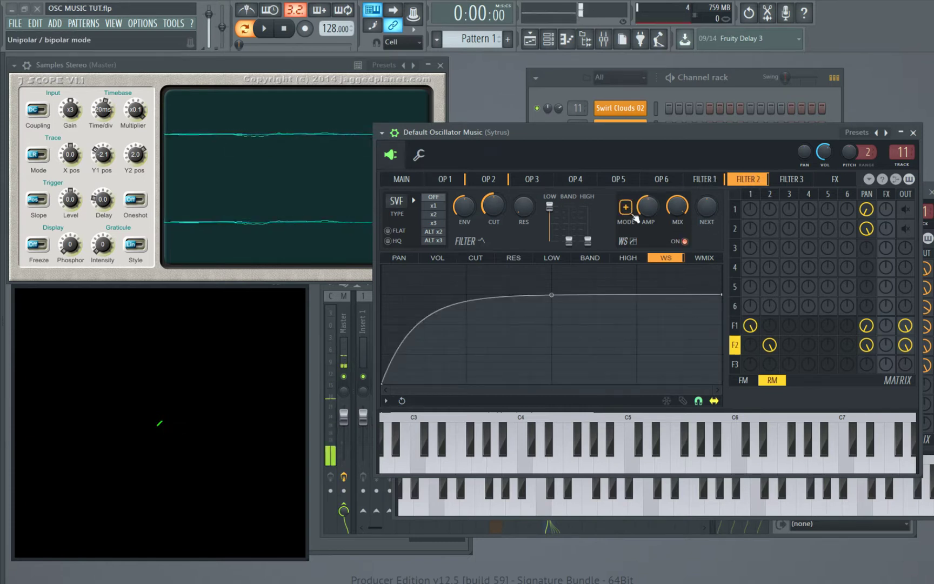
click(386, 401)
click(424, 438)
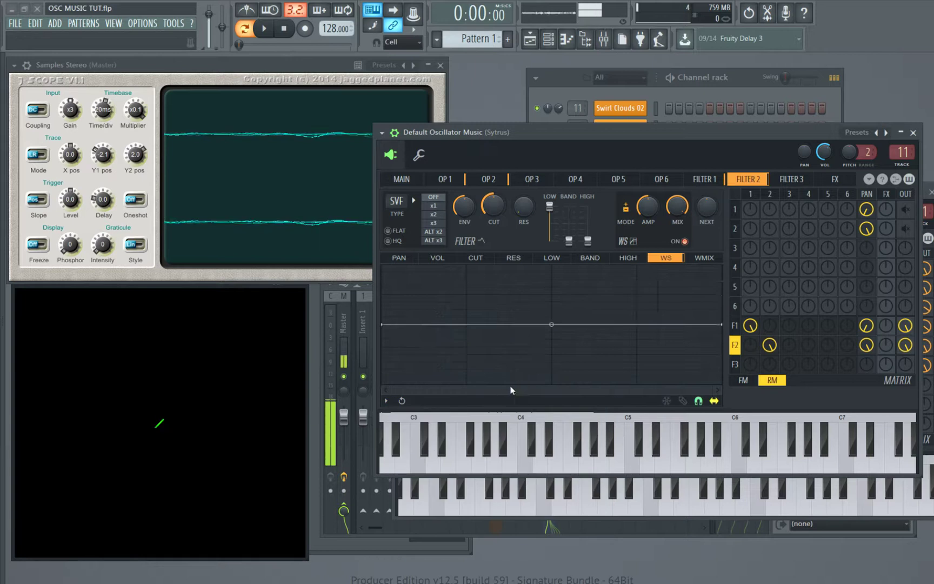
Step: Lower the starting point of the waveshaper curve to -1.00 in both filter 1 and filter 2
click(707, 179)
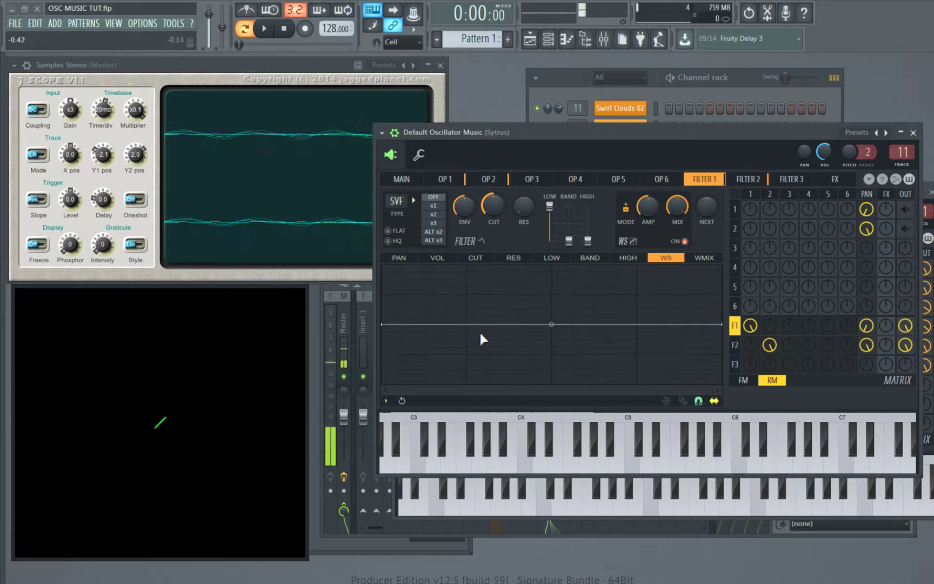
drag(583, 135, 605, 131)
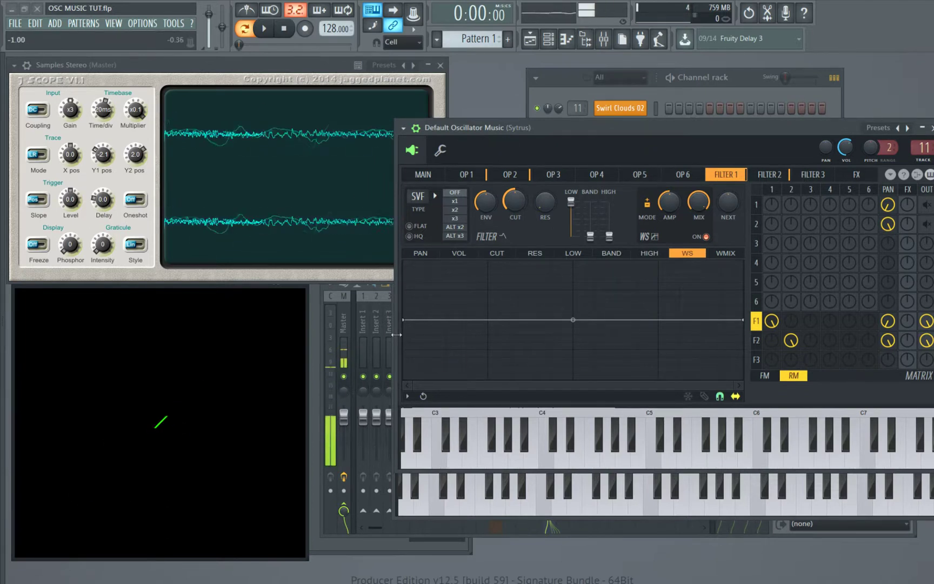
drag(407, 323, 404, 385)
click(772, 176)
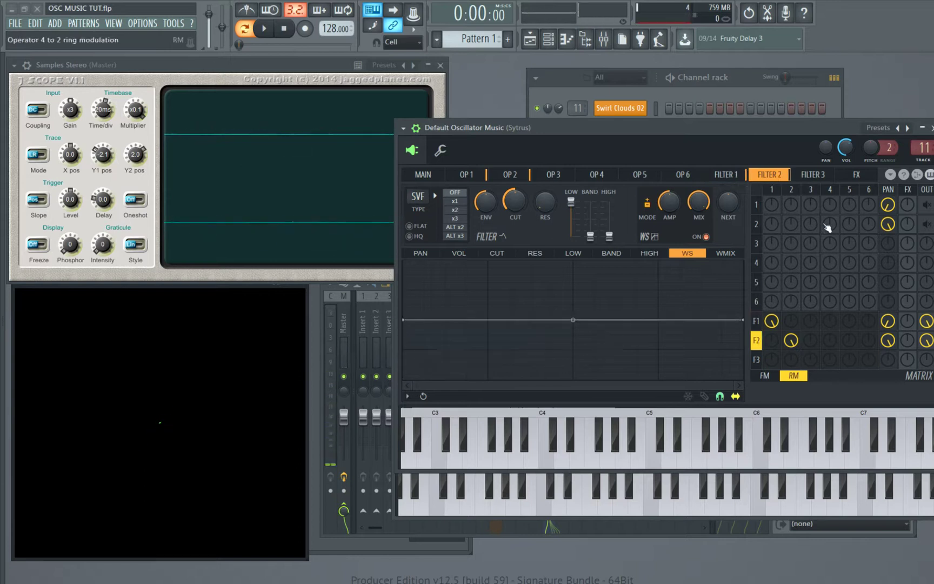
drag(407, 323, 398, 406)
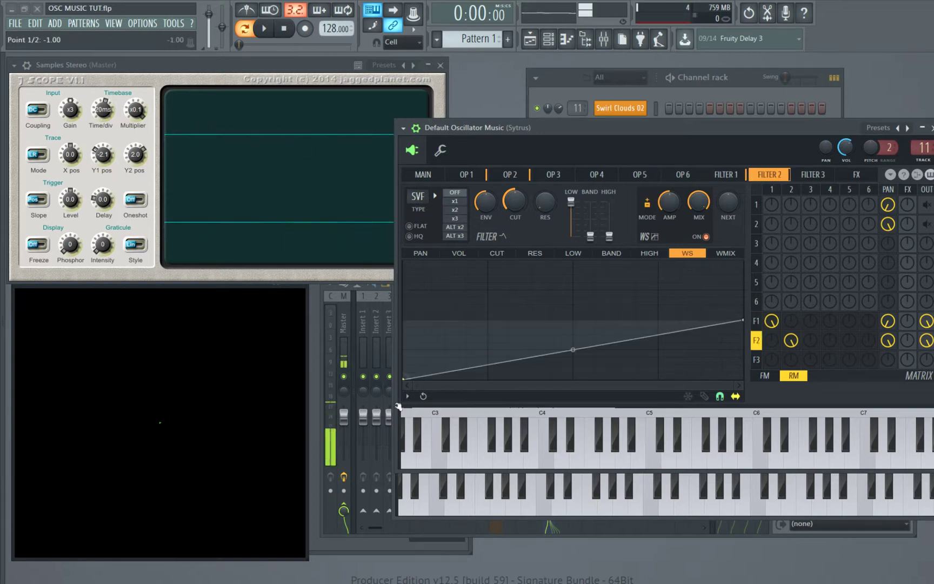
Step: Add a point to filter 1's waveshaper curve on the centre line at -0.50
click(733, 177)
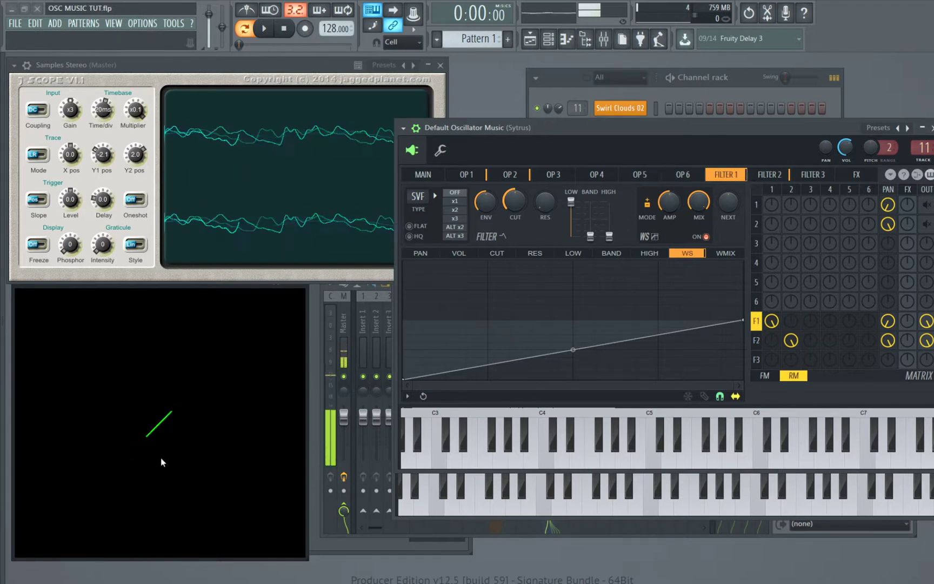
right_click(489, 319)
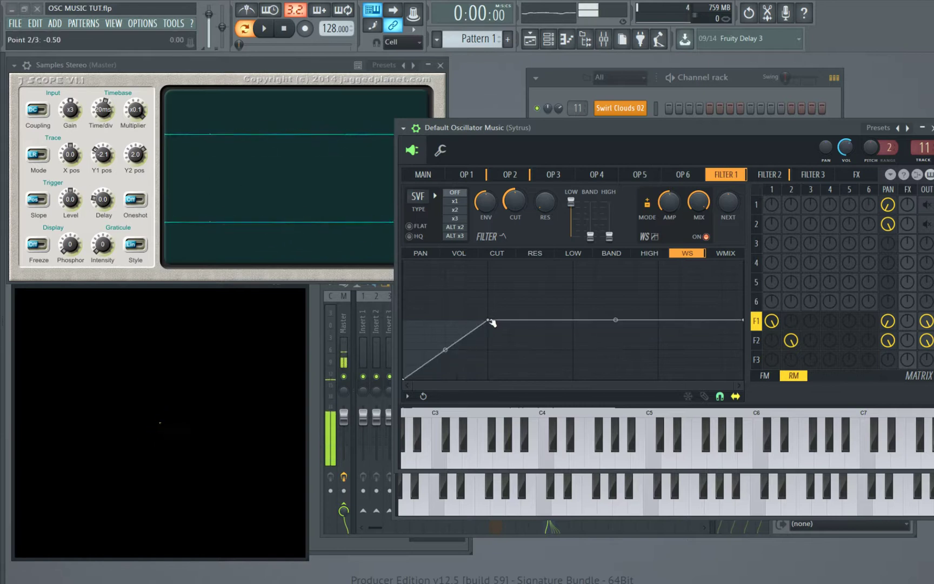
Step: Add a waveshaper point at height 1.00: at -0.50 in filter 2's curve and at 0.00 in filter 1's curve
click(774, 175)
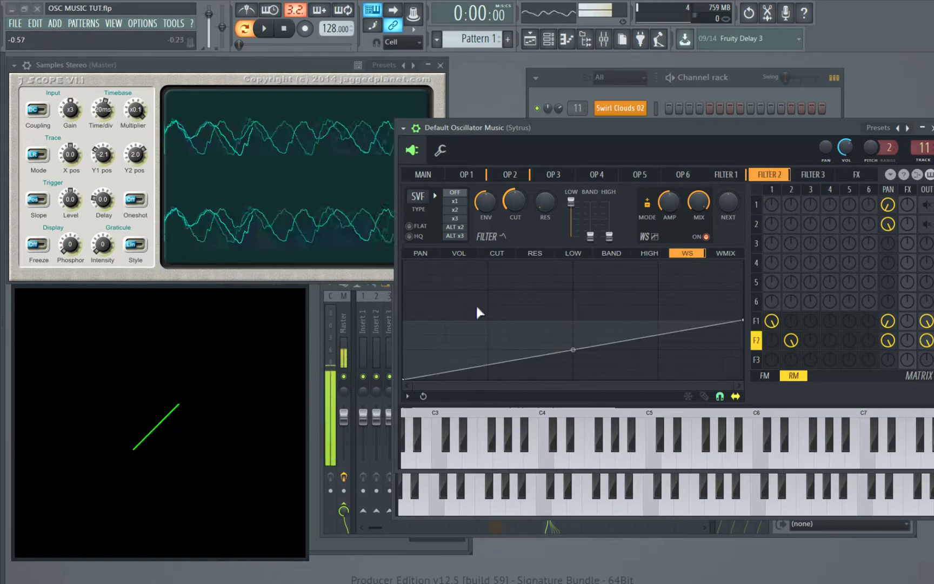
right_click(489, 260)
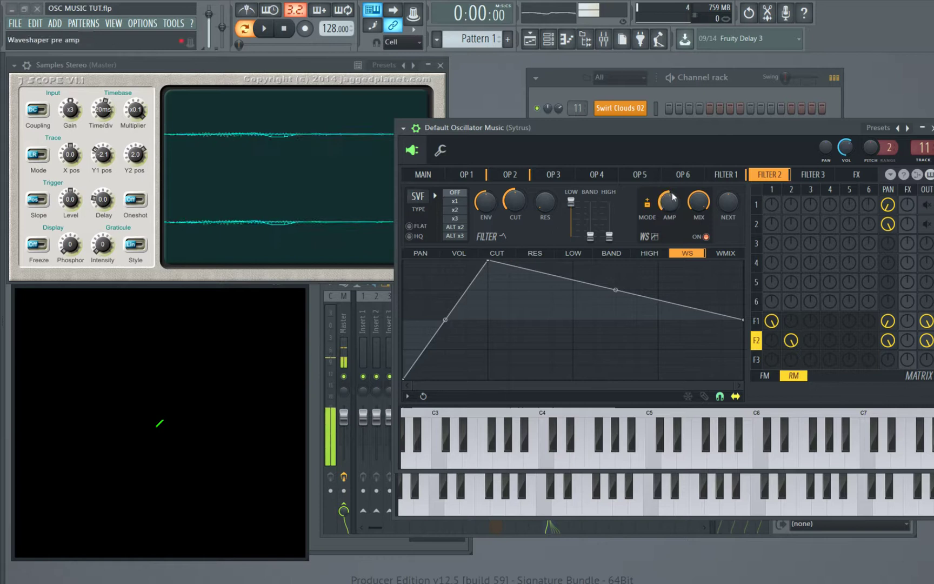
click(726, 174)
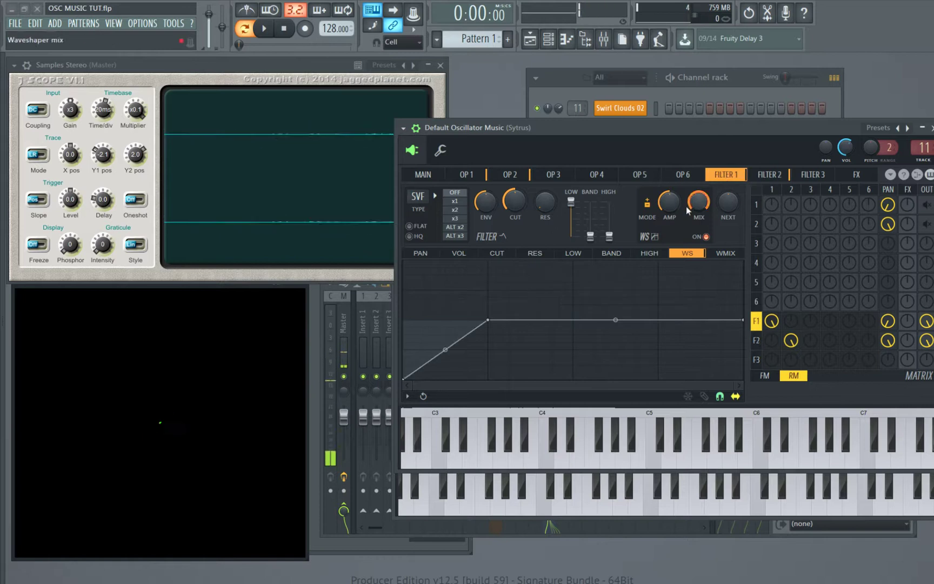
right_click(572, 260)
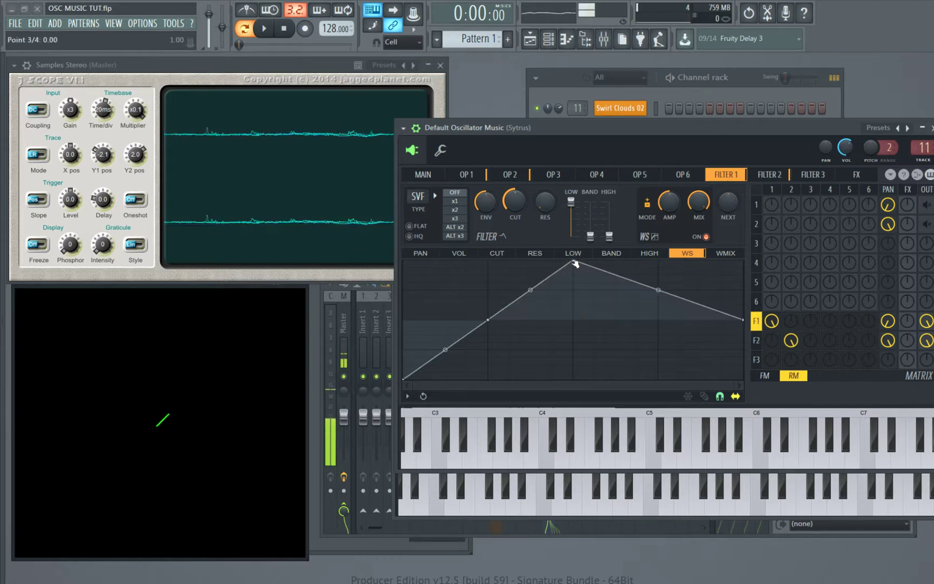
Step: Add waveshaper points at height -1.00: at 0.00 in filter 2, and at 0.50 in both filter 2 and filter 1
click(773, 174)
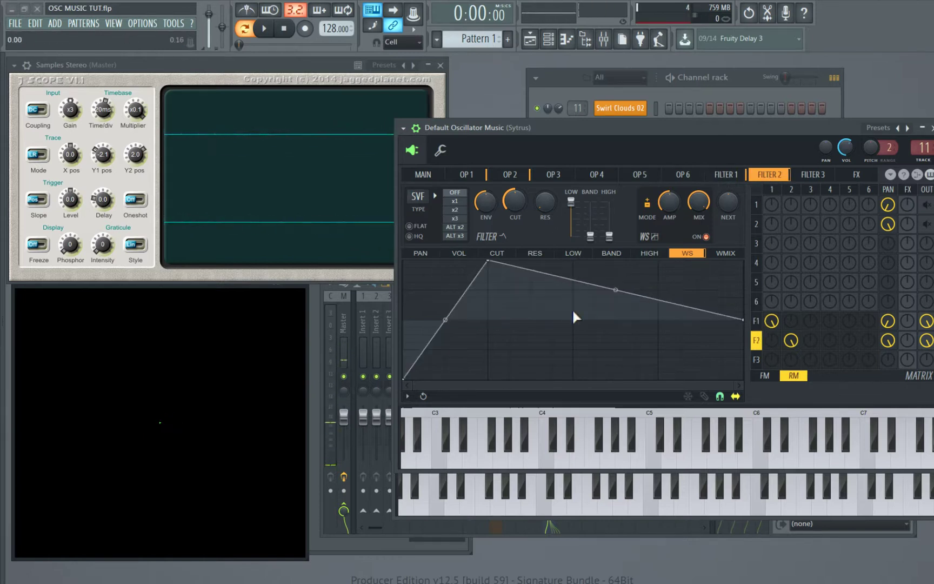
right_click(575, 380)
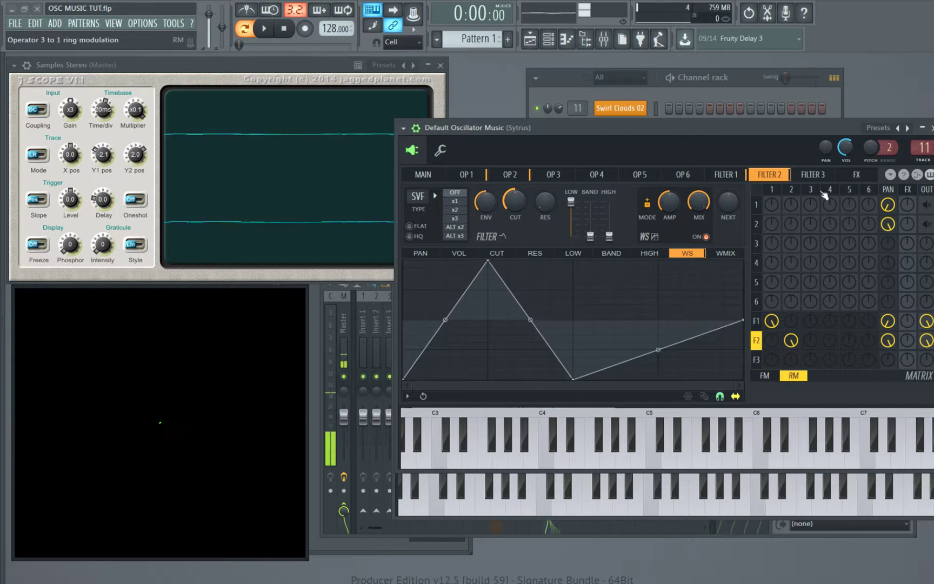
click(727, 174)
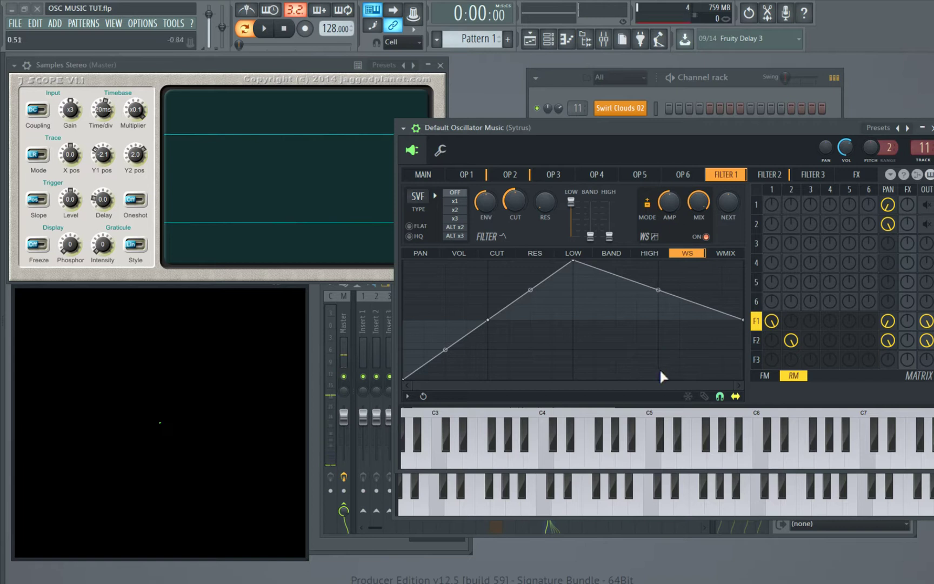
click(765, 177)
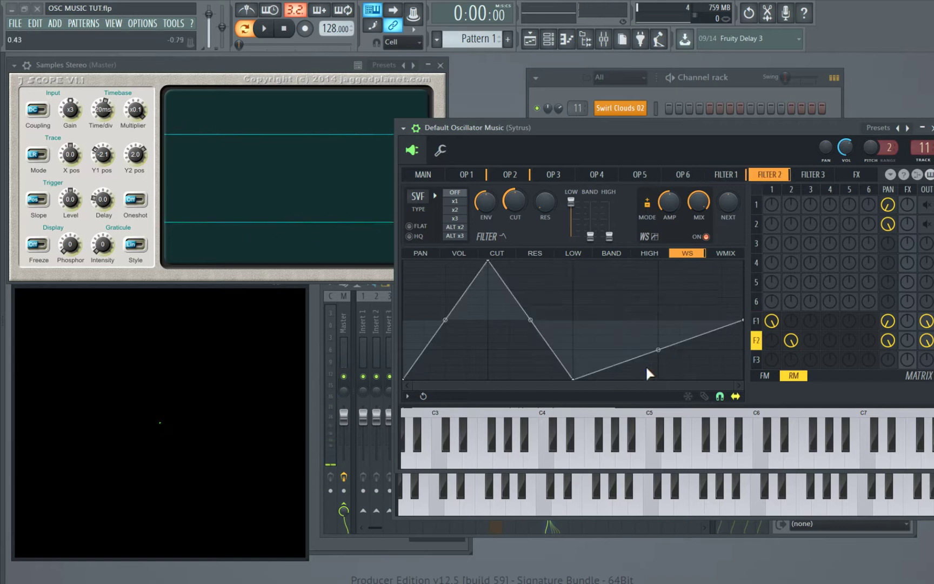
drag(659, 350, 659, 380)
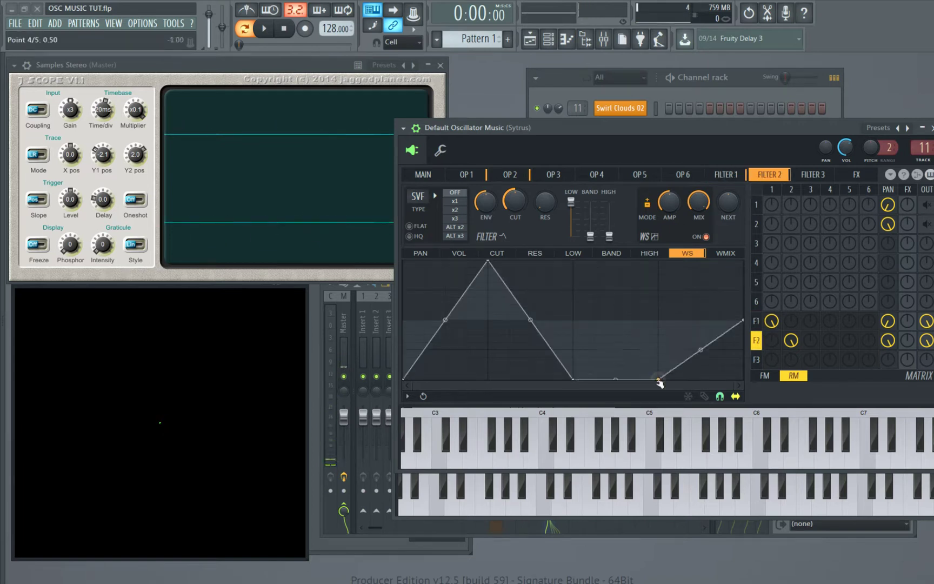
click(737, 180)
click(767, 174)
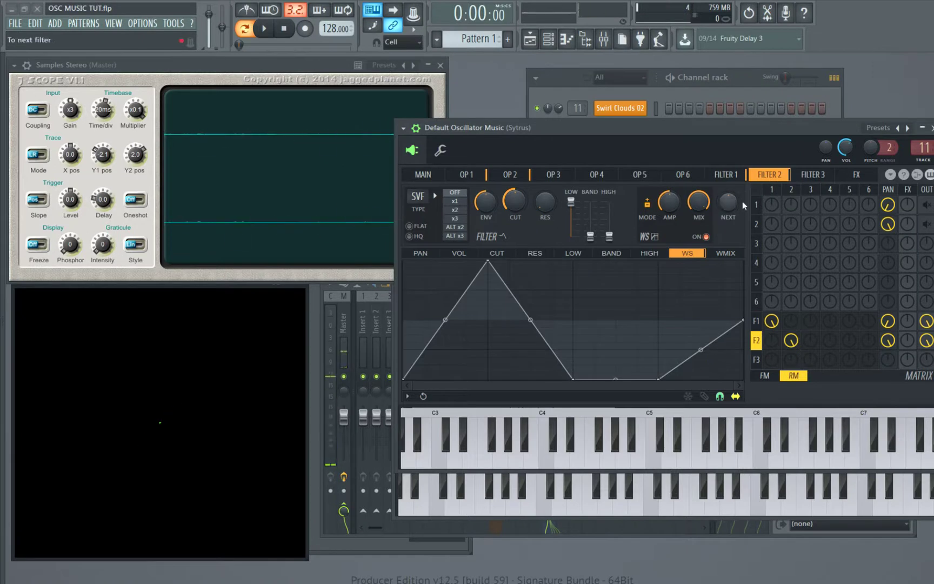
click(737, 178)
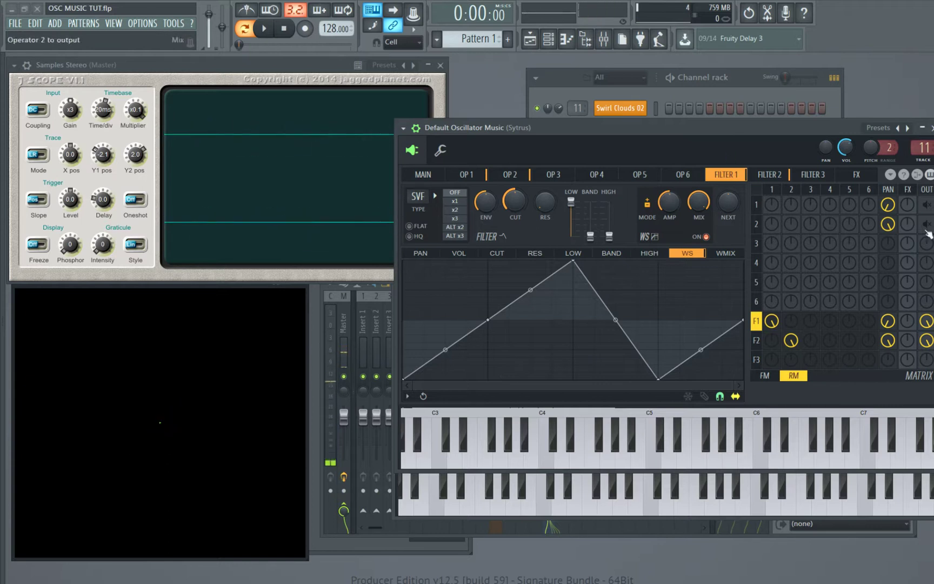
Step: Mute filter 2's output in the matrix and play a note to view filter 1 alone on the oscilloscope
right_click(926, 340)
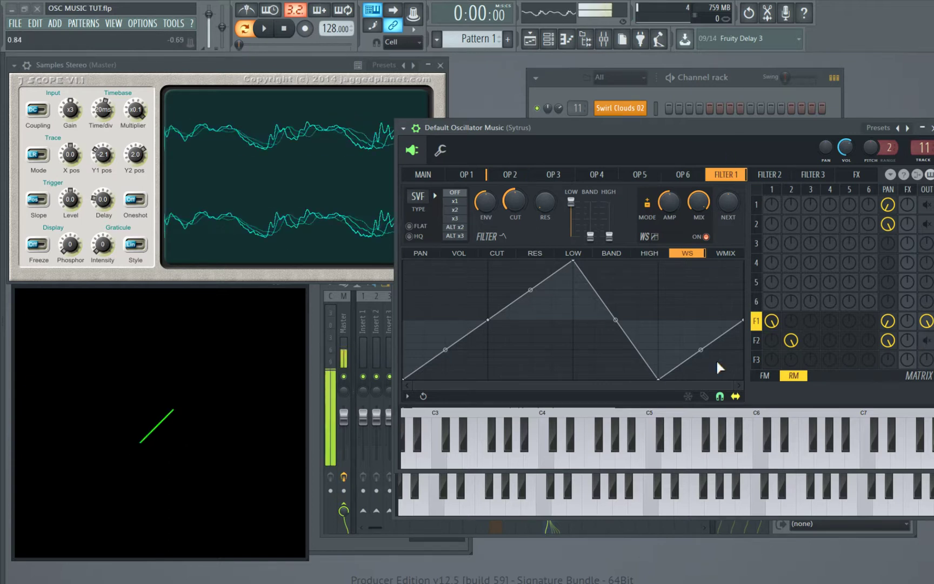
drag(660, 134, 654, 125)
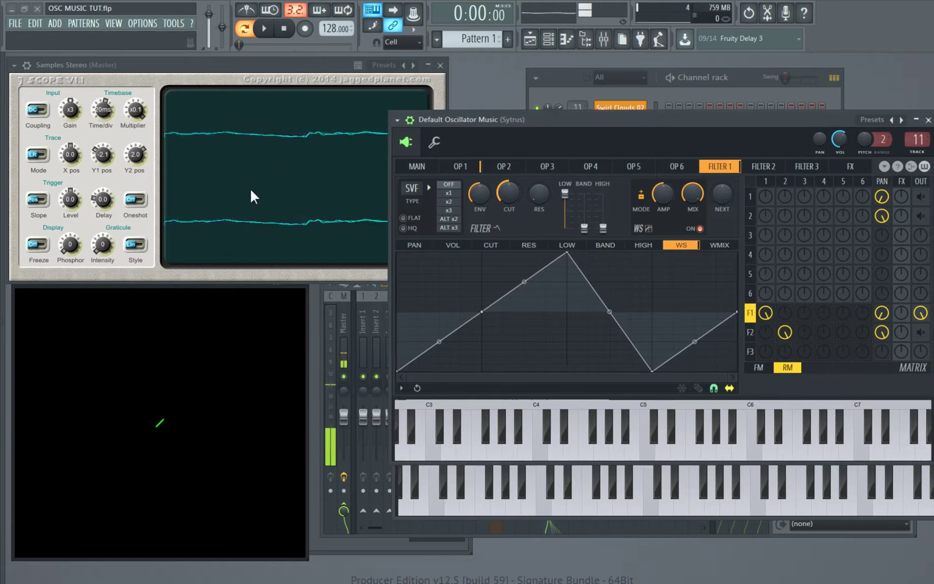
key(m)
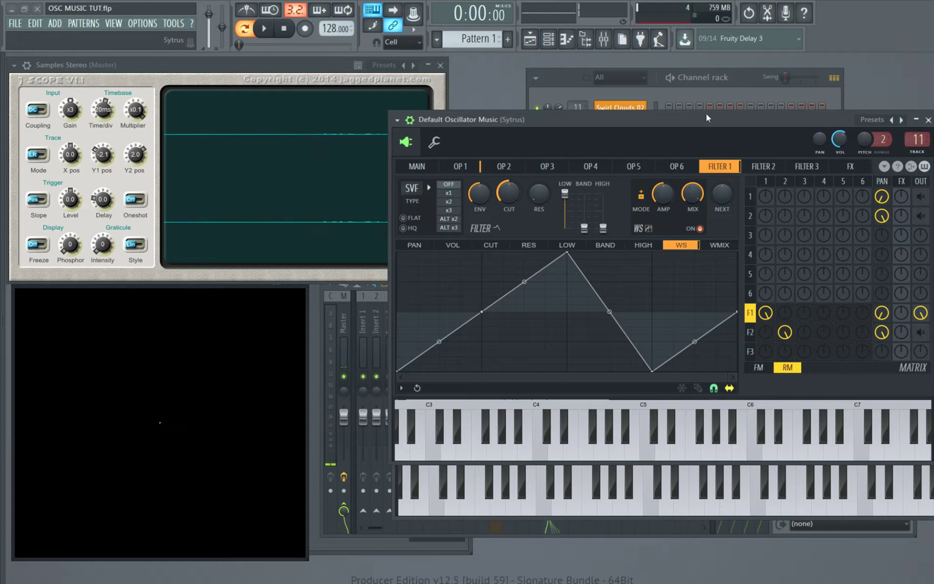
Step: Send only filter 2 to the output, muting filter 1, and play a note to view its waveform
click(763, 166)
drag(921, 332, 925, 317)
key(m)
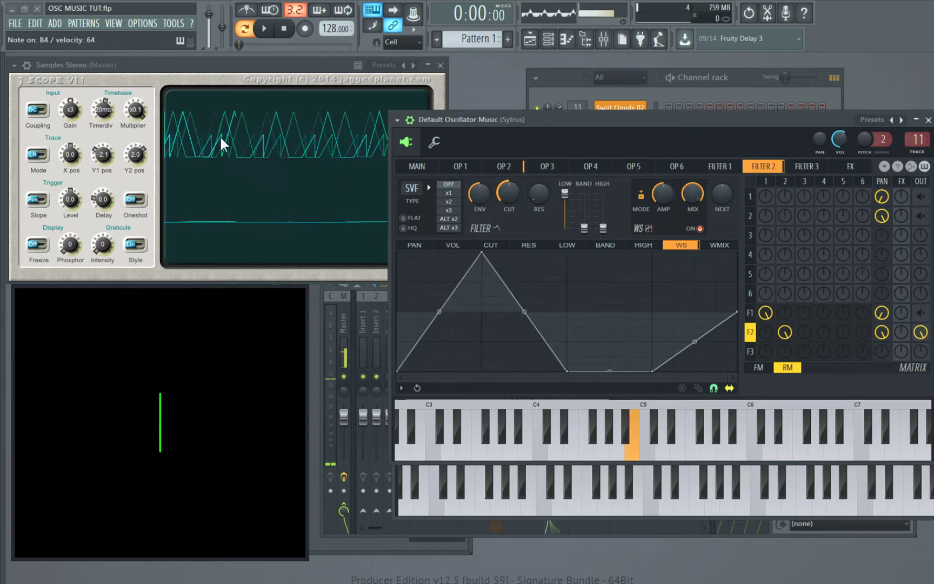
Step: Set the oscilloscope's time per division to 10 ms and play notes through filter 2
drag(104, 111, 102, 89)
key(p)
key(m)
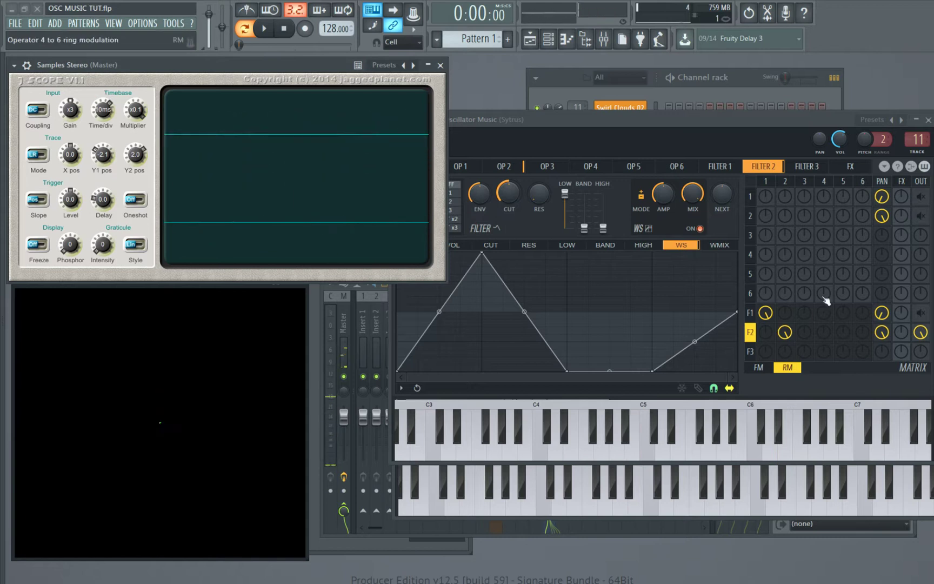
Step: Unmute filter 1's output and lower the end point of both filters' waveshaper curves to -1.00
right_click(918, 315)
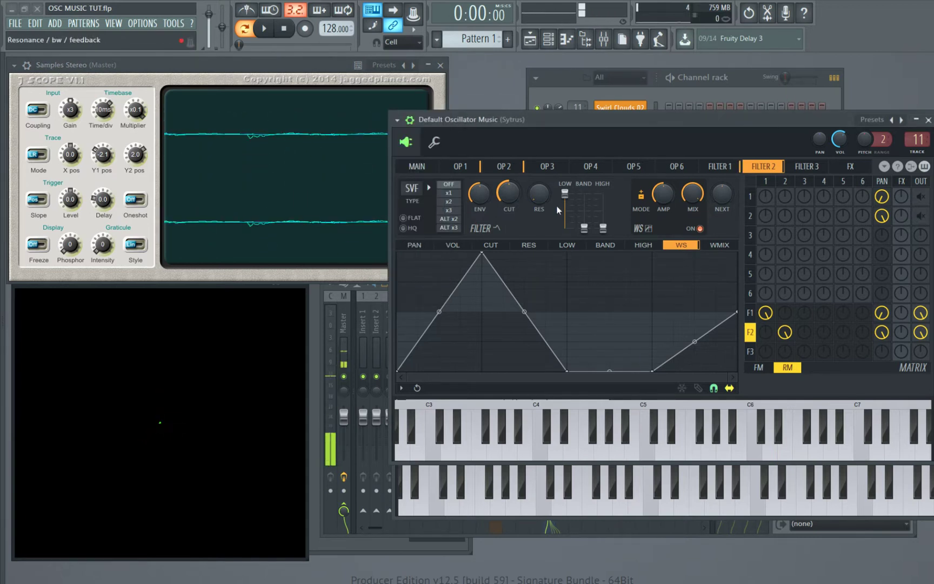
click(719, 166)
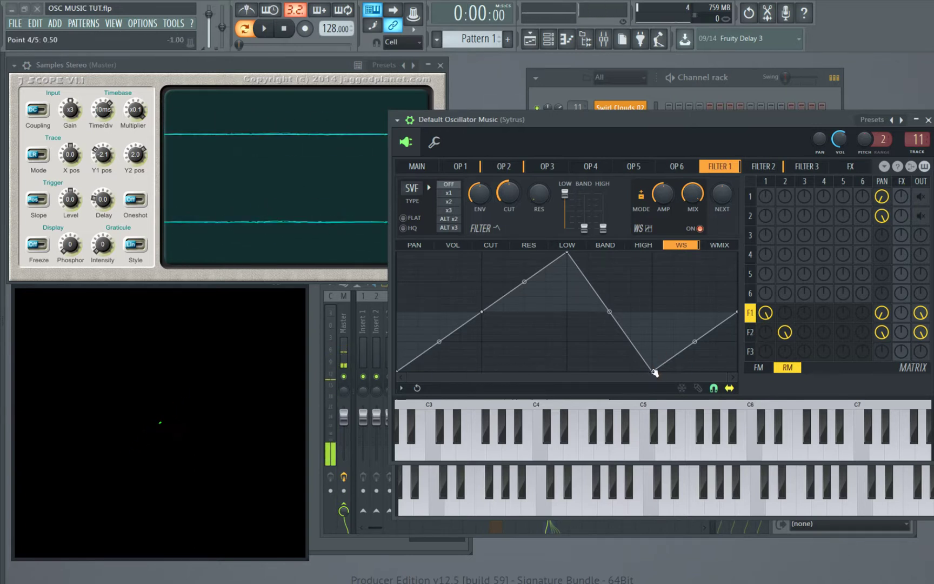
drag(738, 313, 742, 354)
click(765, 168)
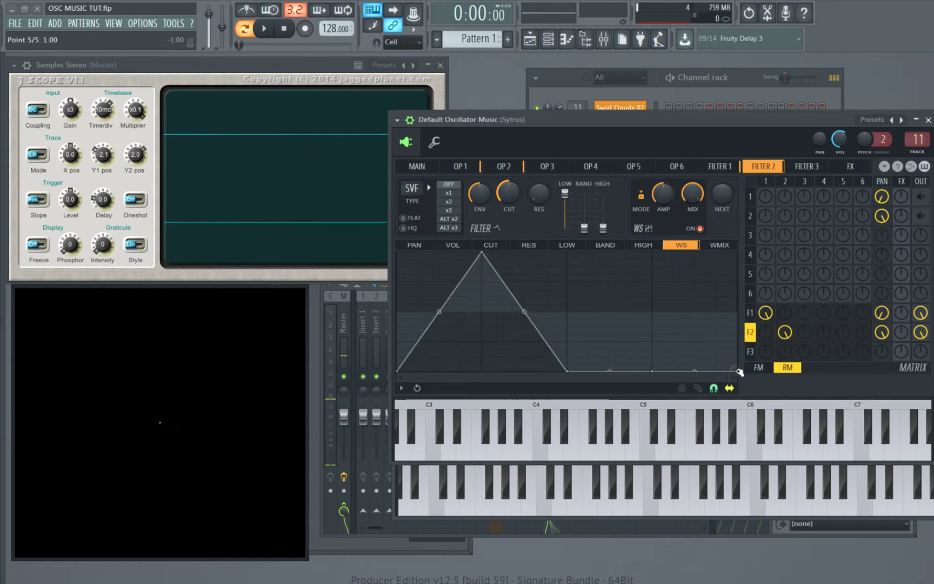
Step: Play notes with the filters at the output and with operators 1 and 2 output directly to compare the waveforms
drag(759, 121, 762, 119)
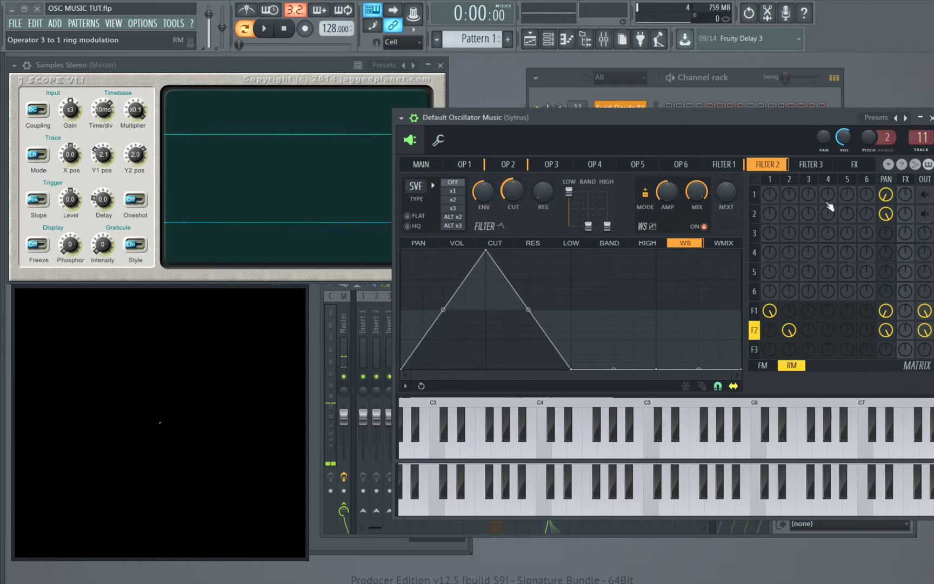
key(m)
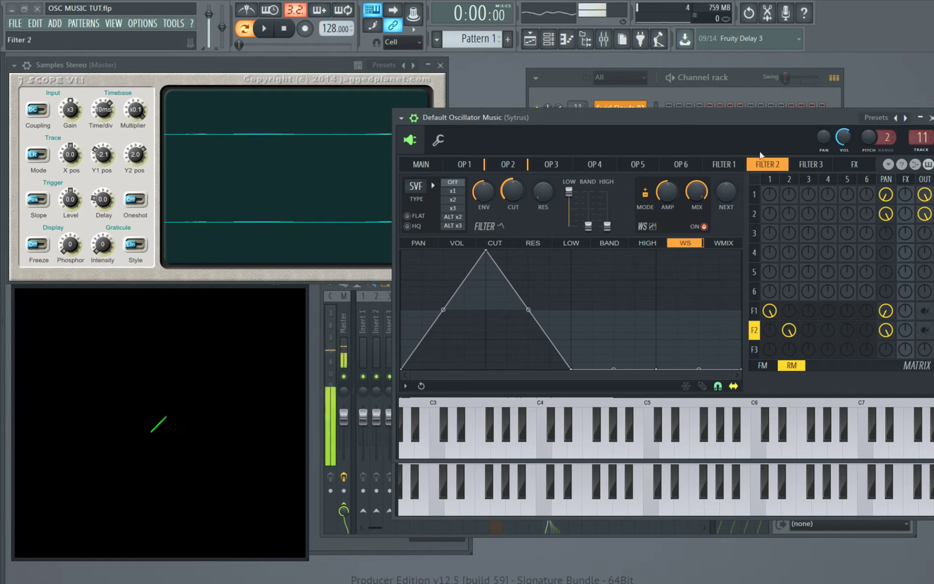
drag(728, 119, 740, 117)
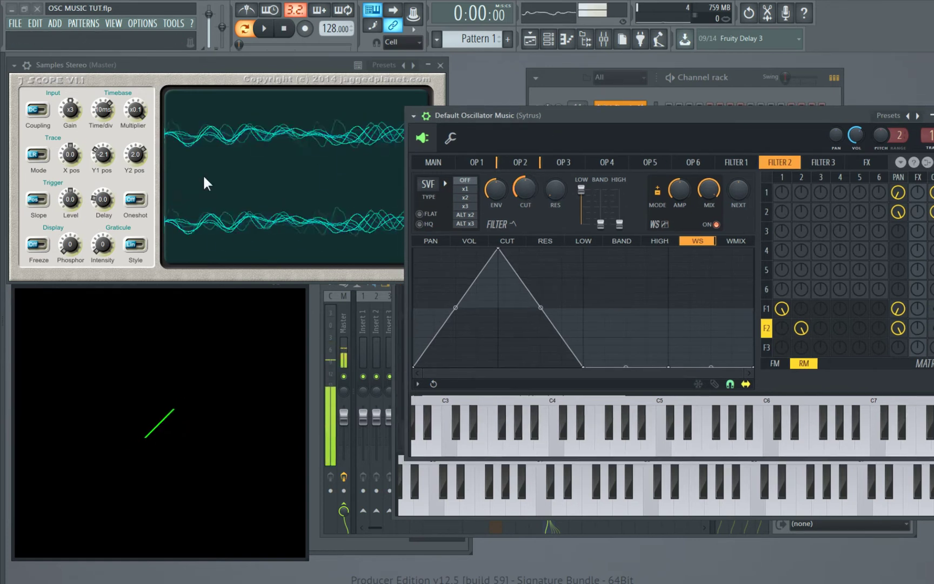
key(m)
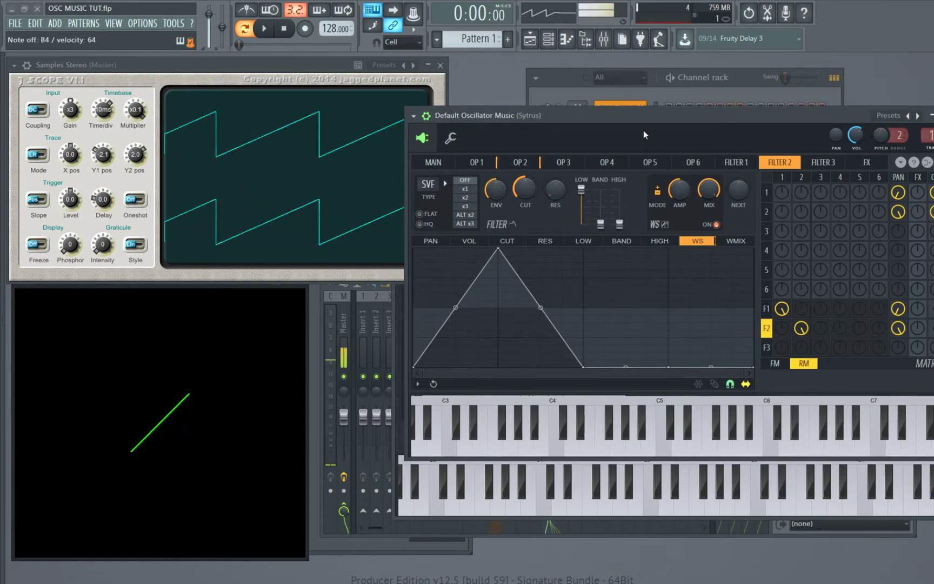
Step: Mute the direct outputs of operators 1 and 2 and send filters 1 and 2 to the output again
right_click(932, 192)
right_click(932, 212)
right_click(932, 308)
right_click(932, 328)
Step: Play notes with filter 1's waveshaper curve in view and compare that curve with filter 2's
drag(826, 119, 820, 118)
click(766, 314)
key(m)
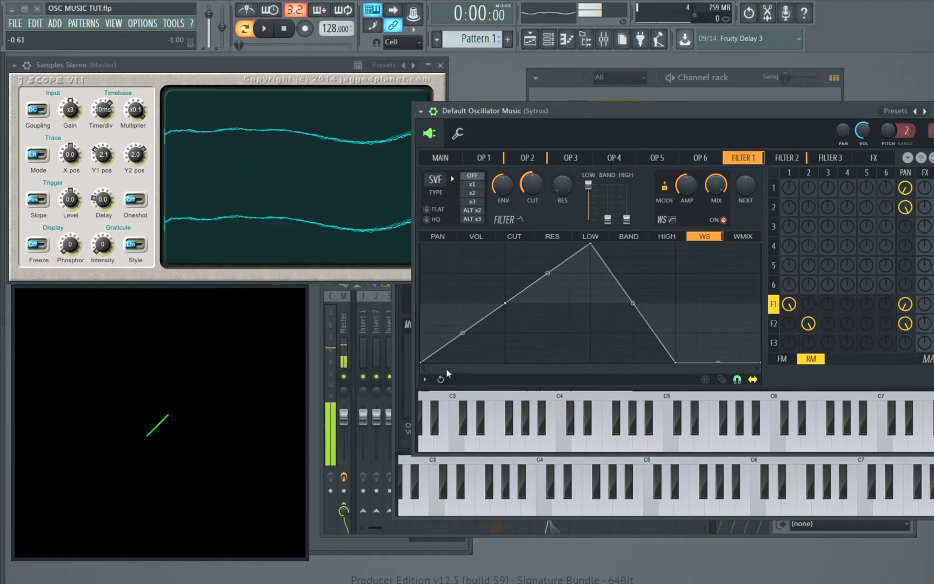
key(m)
key(m)
key(m)
key(m)
click(778, 157)
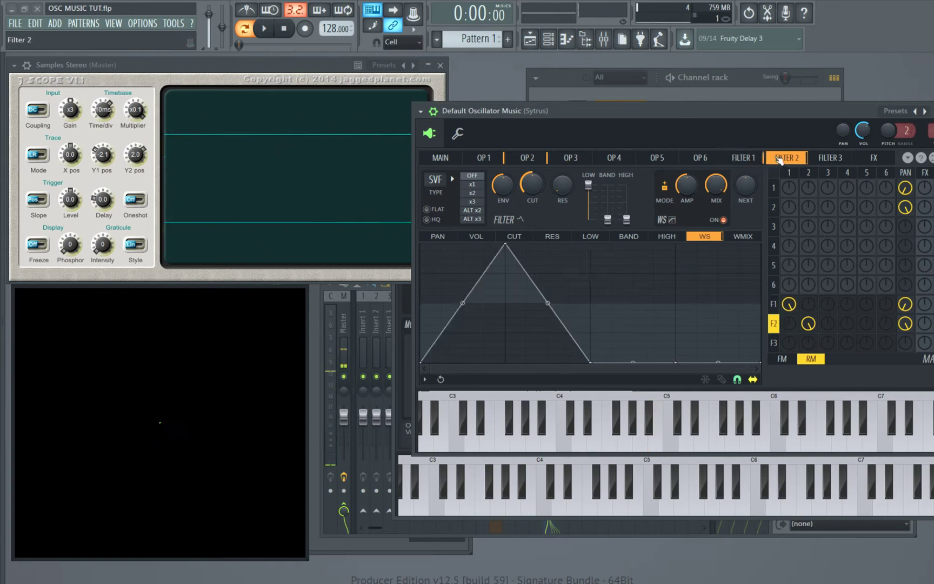
click(748, 163)
drag(665, 110, 611, 106)
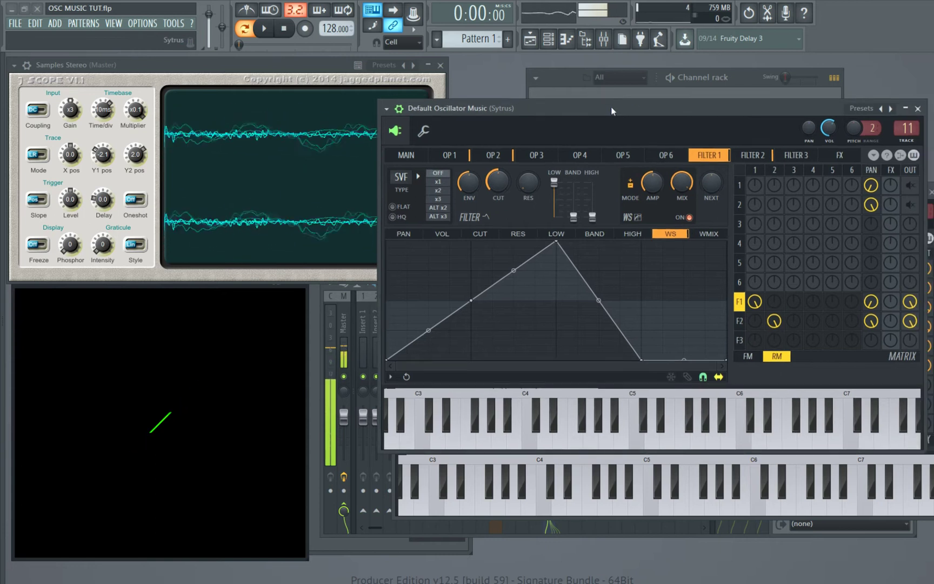
drag(668, 117, 676, 123)
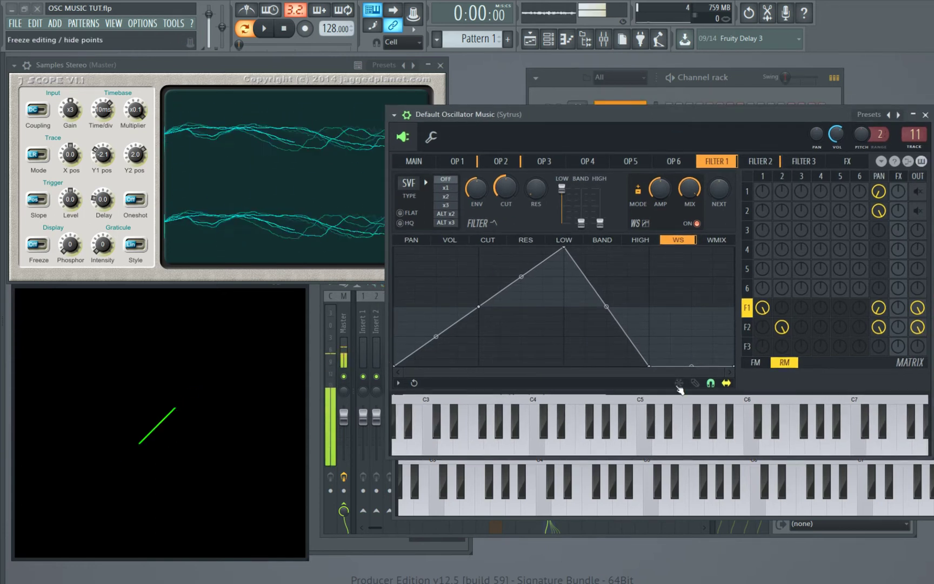
drag(676, 116, 656, 116)
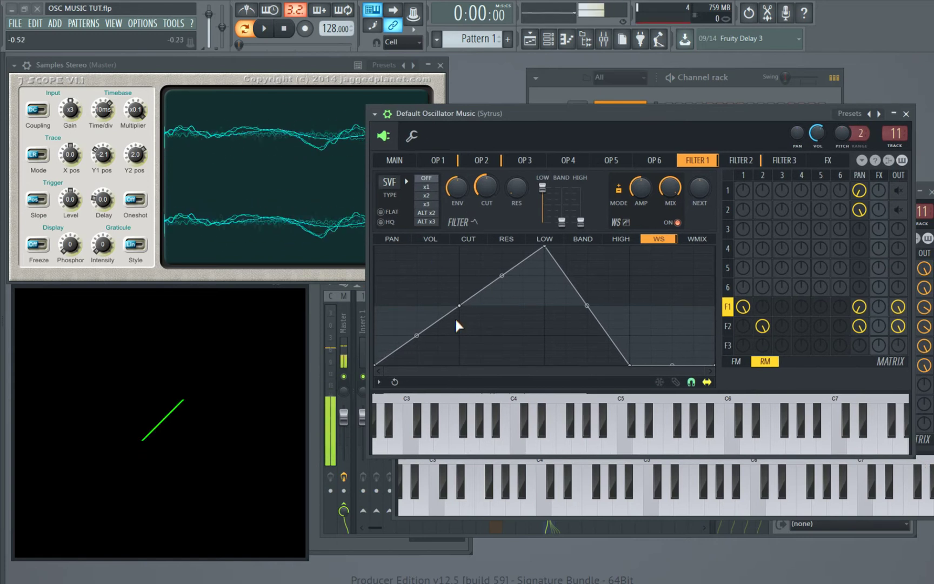
drag(648, 116, 692, 146)
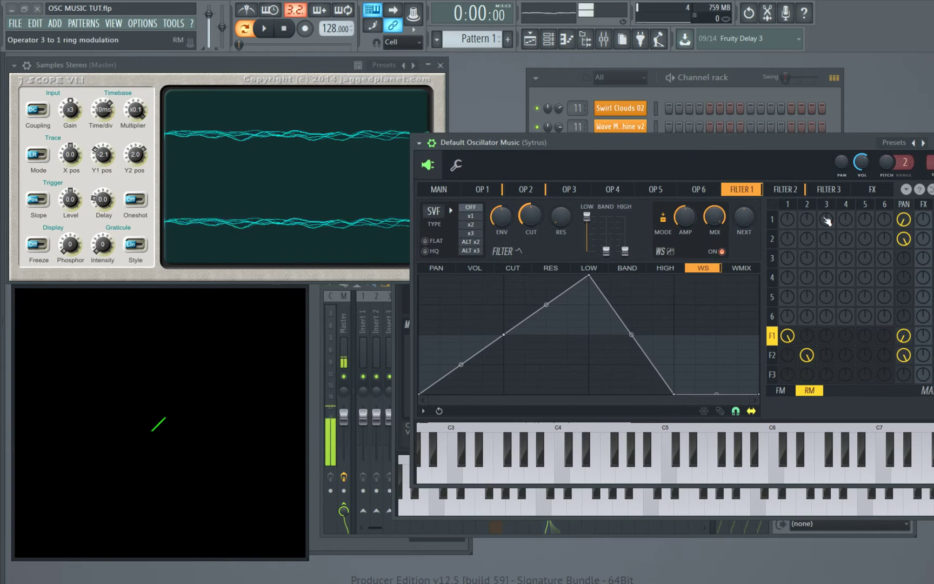
drag(807, 145, 770, 143)
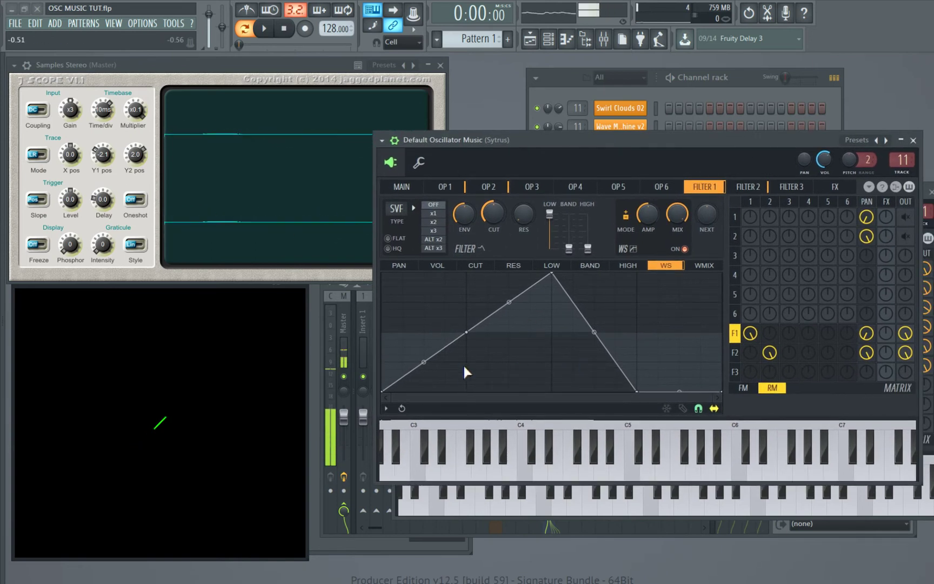
drag(561, 138, 568, 138)
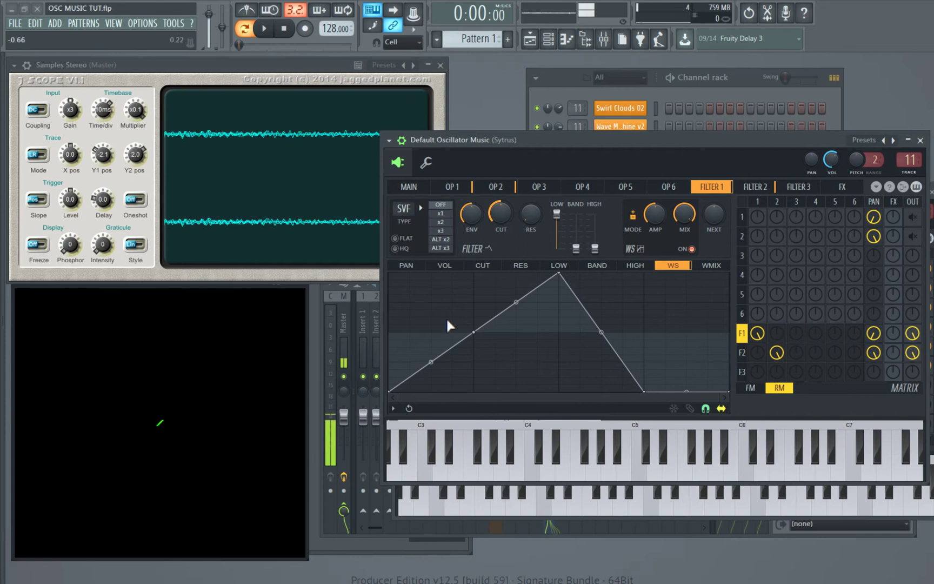
key(m)
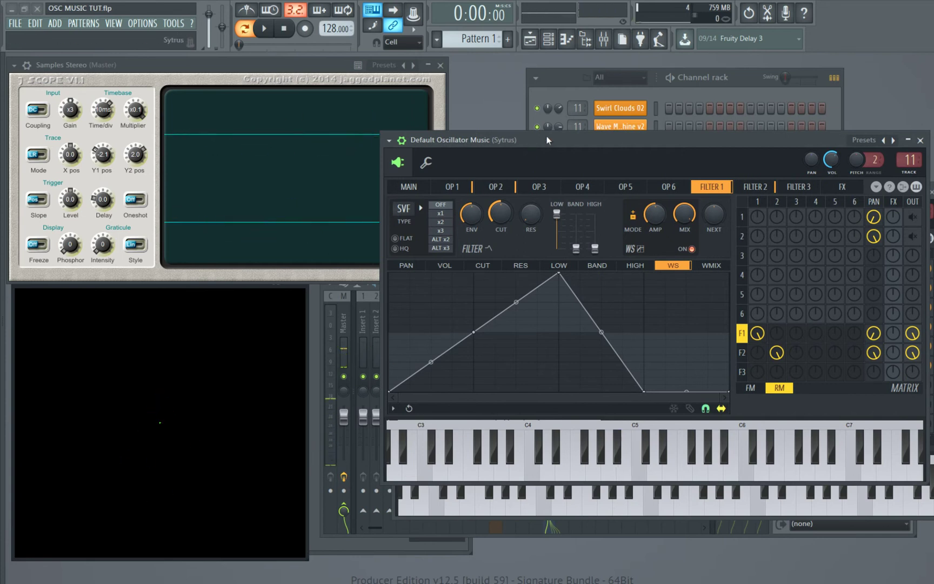